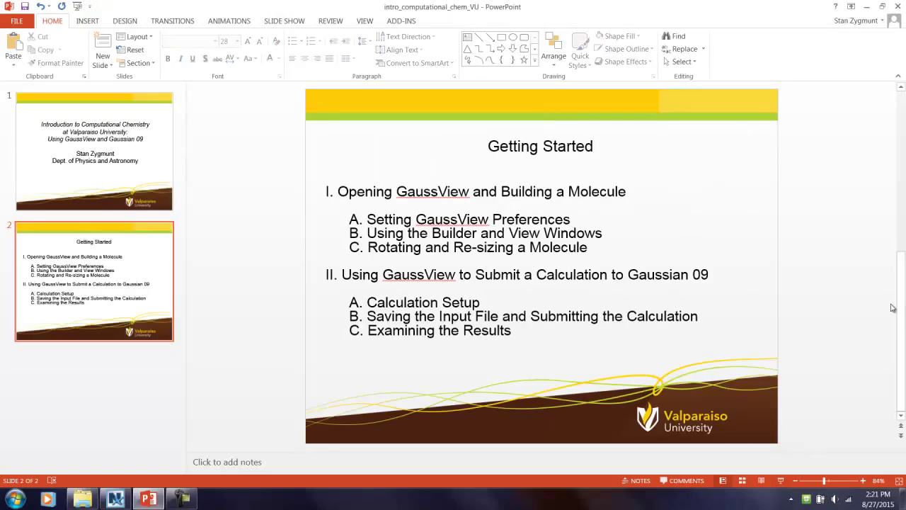
Minimize PowerPoint, close the folder window, and start Xming from All Programs > Xming.
left_click(867, 10)
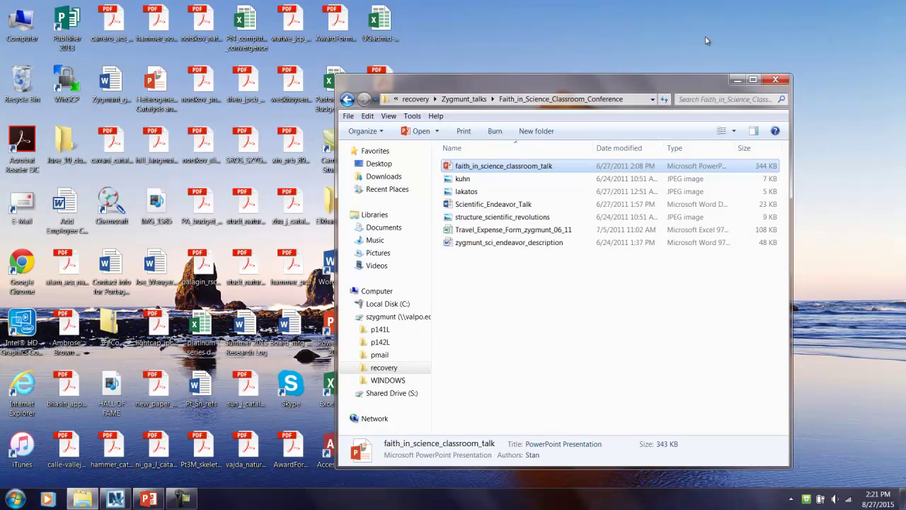
left_click(775, 82)
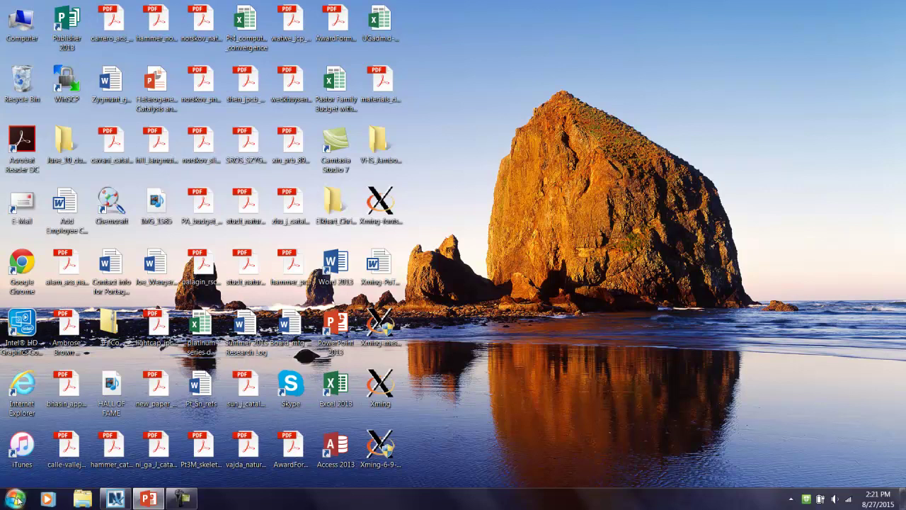
left_click(15, 498)
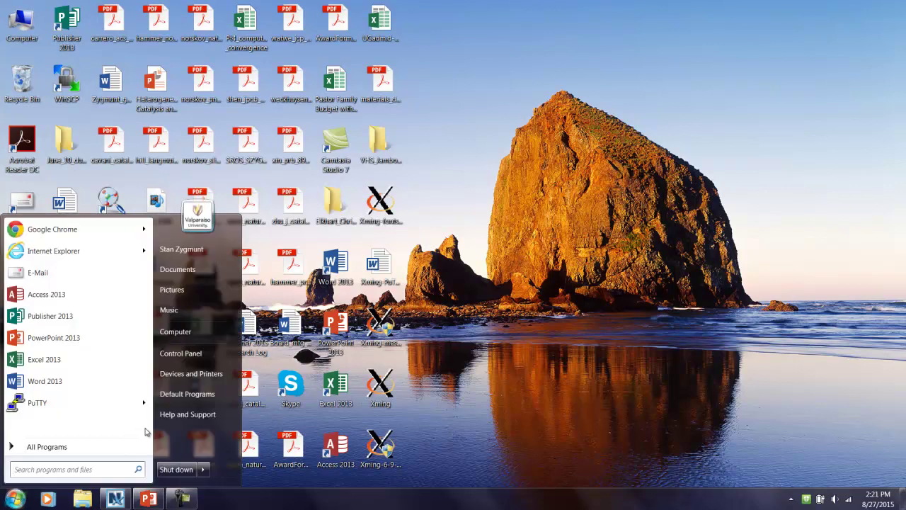
left_click(97, 449)
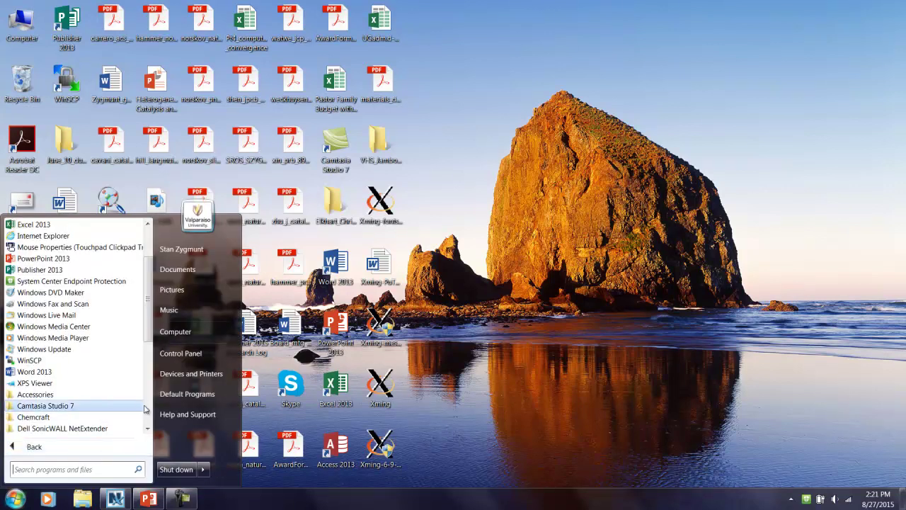
scroll(106, 409, "down", 6)
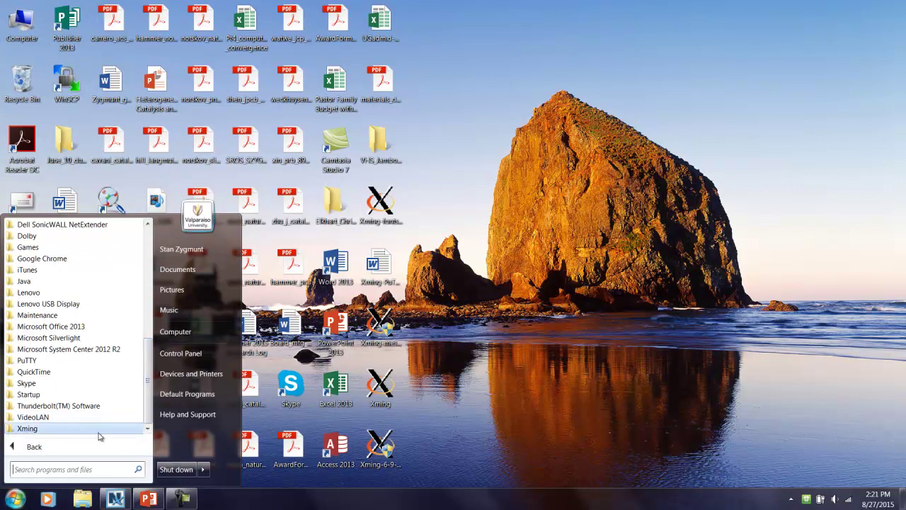
left_click(99, 432)
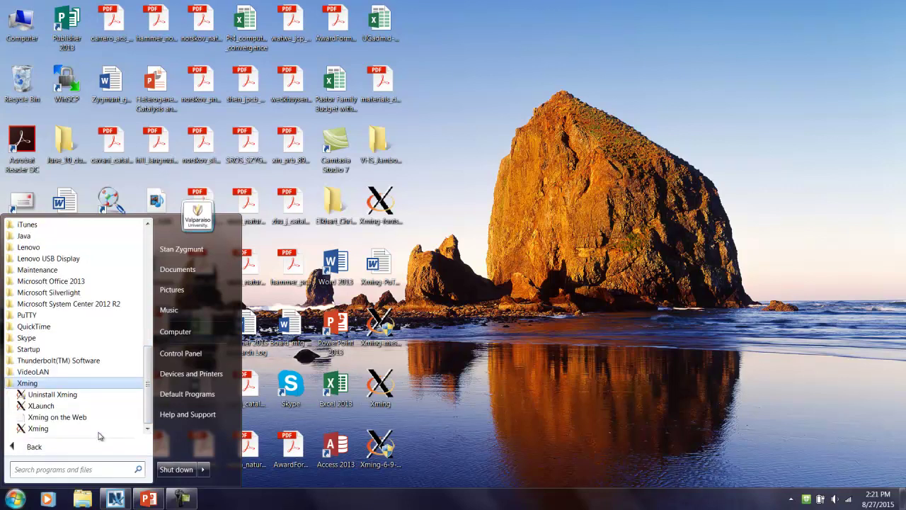
left_click(100, 432)
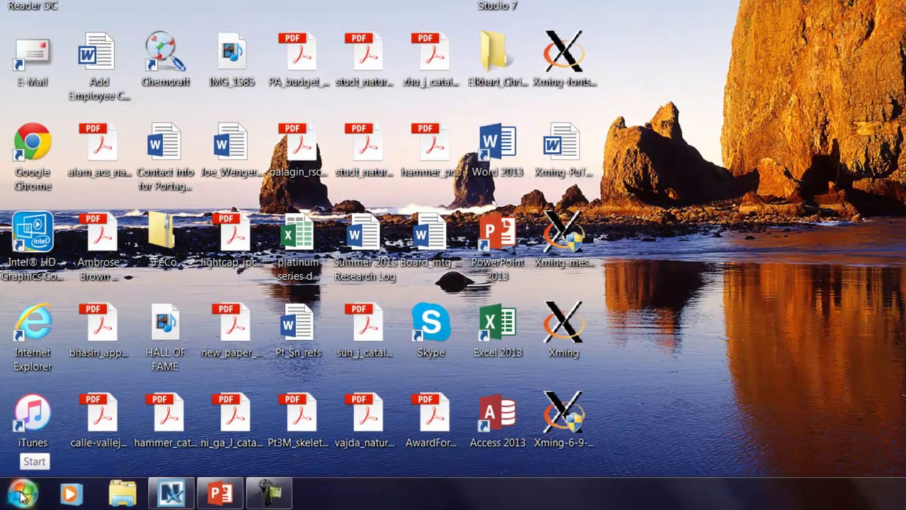
Start PuTTY and enter host name m0.valpo.edu.
left_click(16, 498)
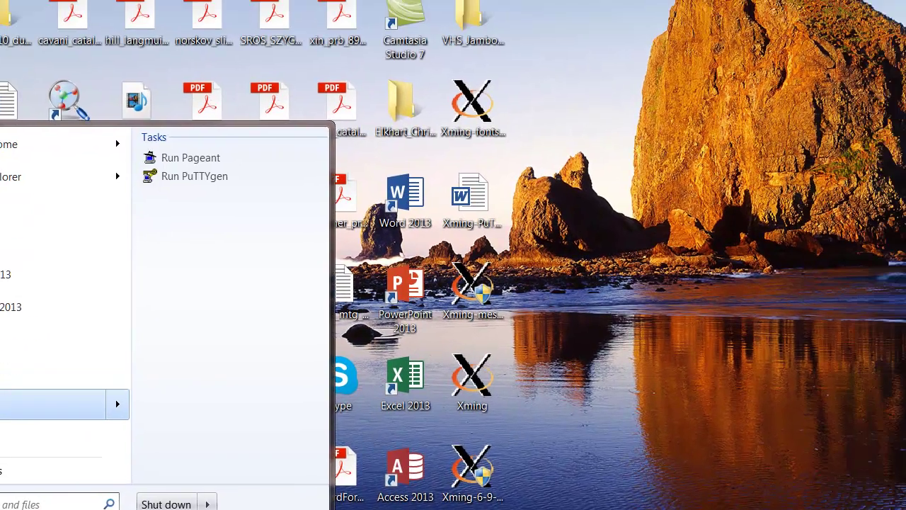
left_click(81, 349)
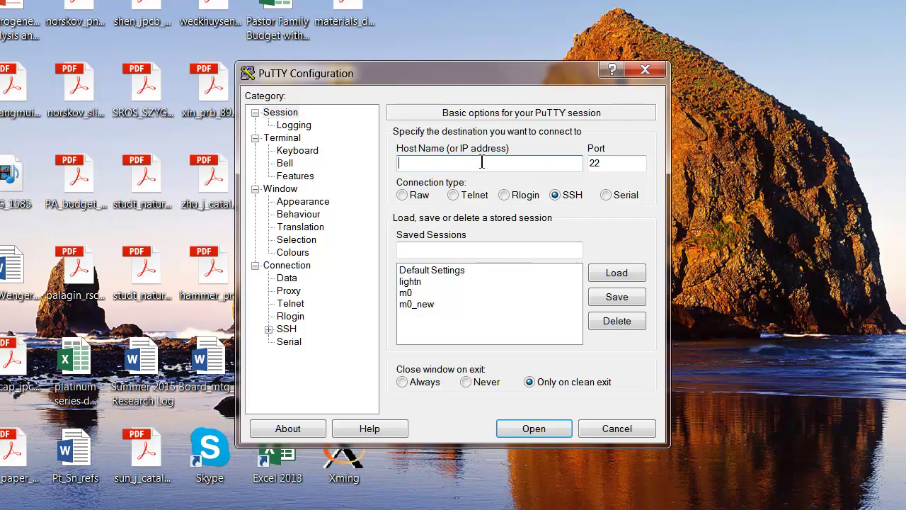
type("m0.valpo.edu")
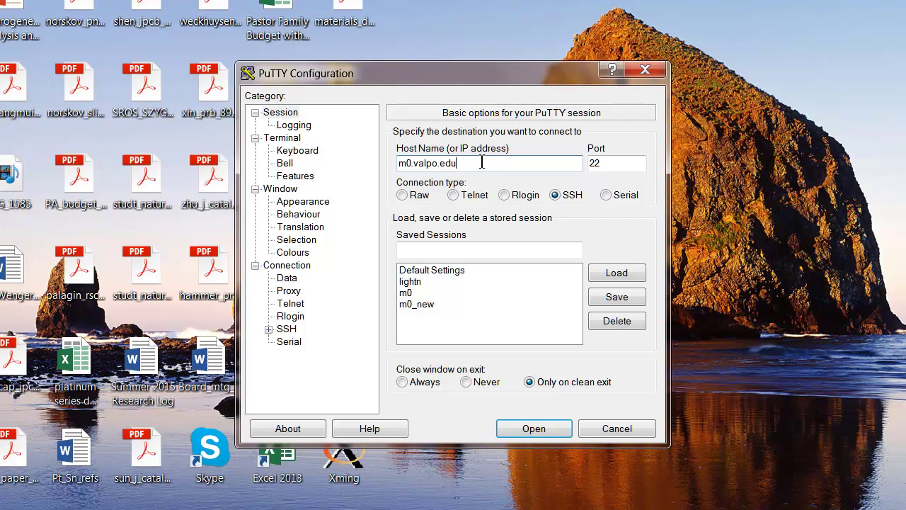
Enter new_server as the saved session name, correcting the typo.
left_click(494, 252)
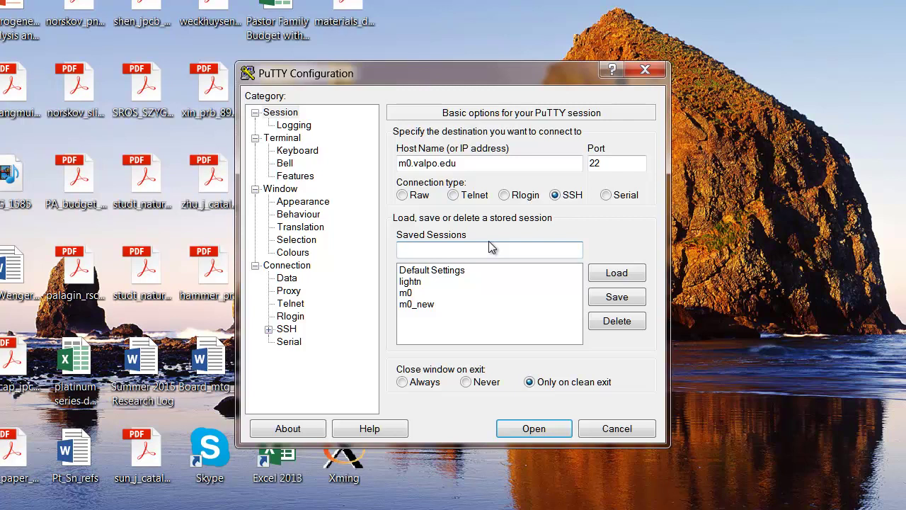
type("ne")
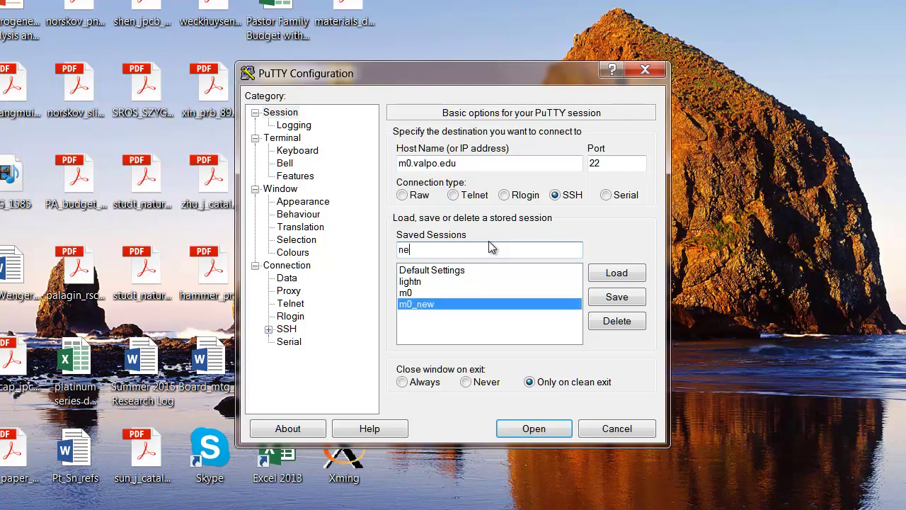
type("w_servier")
key("BackSpace")
key("BackSpace")
key("BackSpace")
type("er")
Enable X11 forwarding under Connection > SSH > X11.
left_click(268, 329)
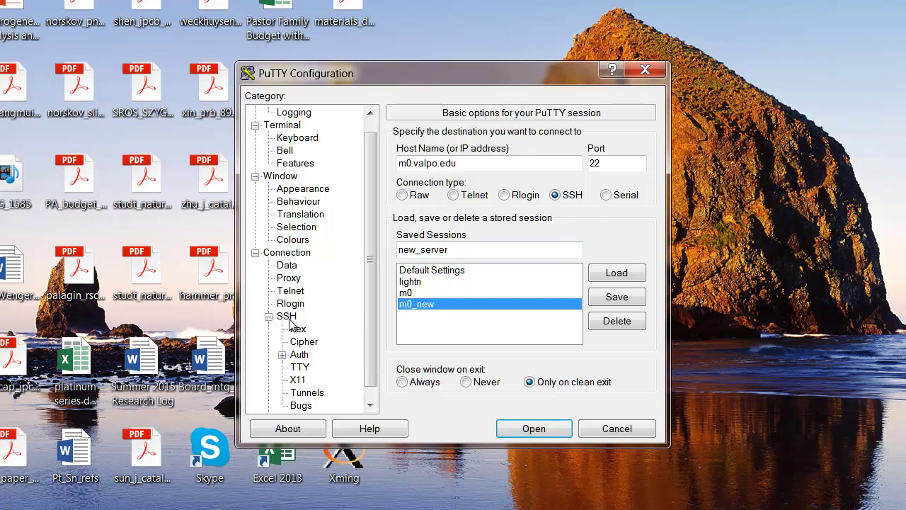
left_click(298, 381)
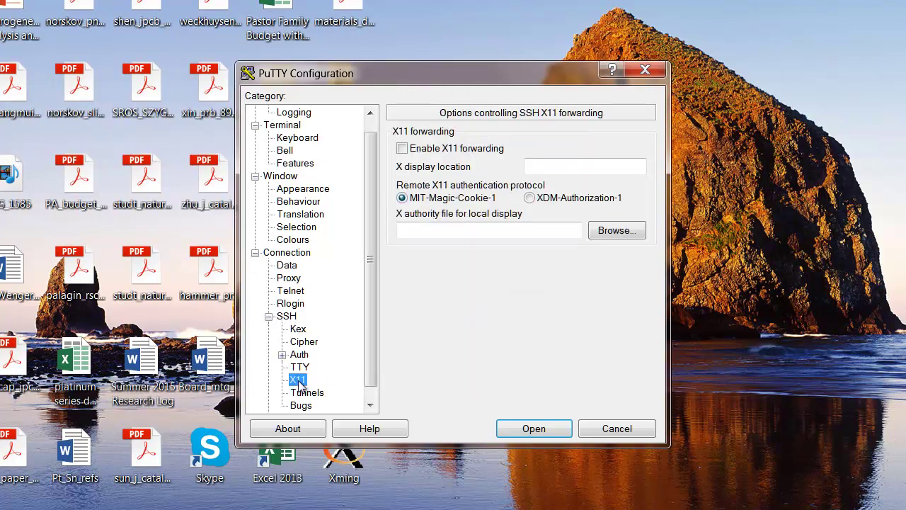
left_click(404, 150)
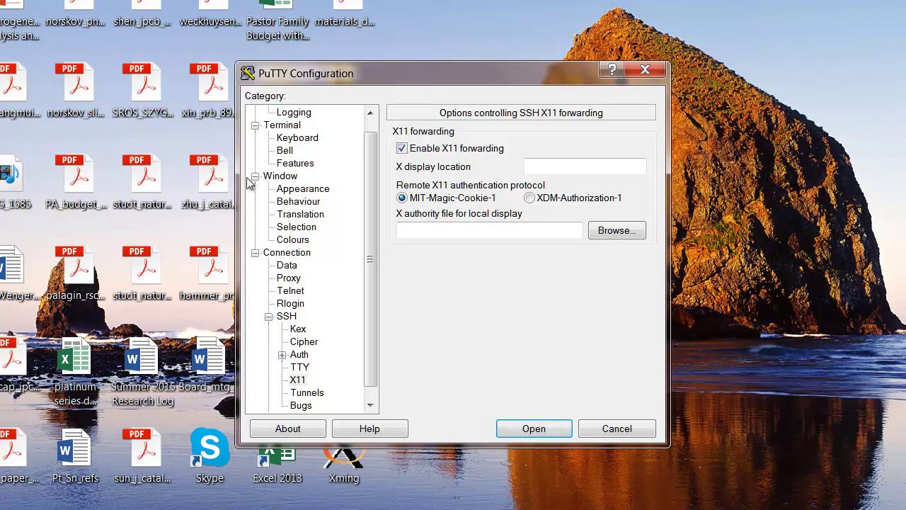
Return to Session and save the new_server session.
scroll(373, 126, "up", 1)
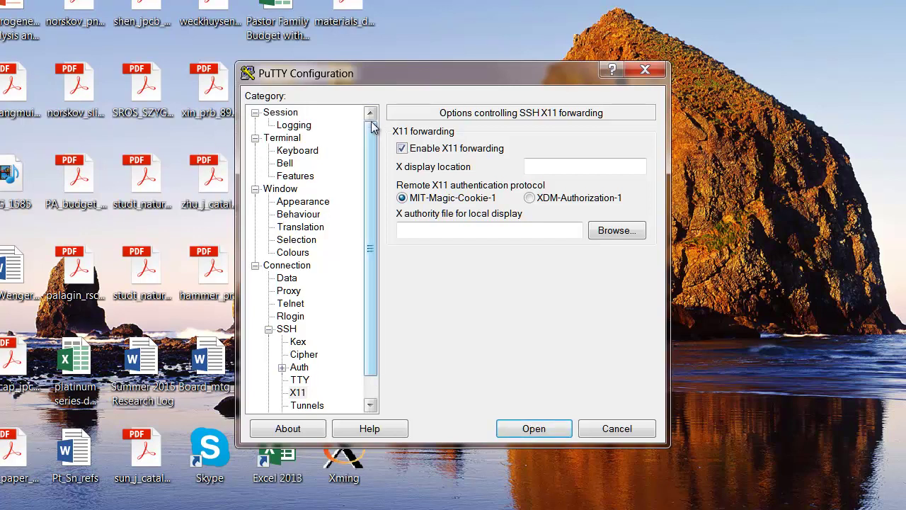
left_click(283, 115)
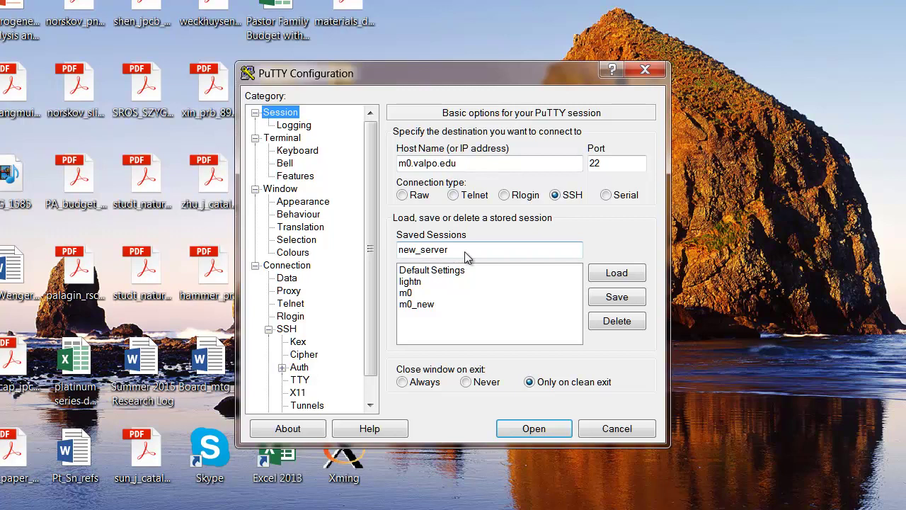
left_click(614, 300)
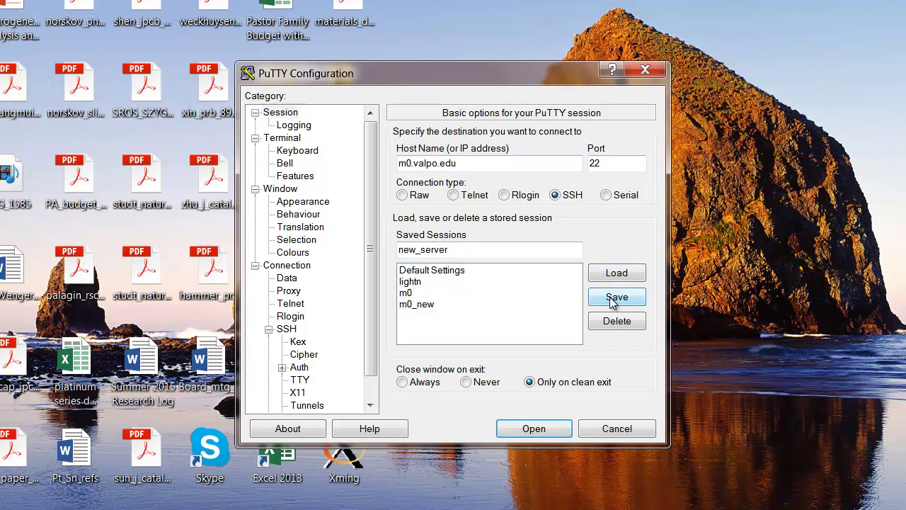
left_click(615, 299)
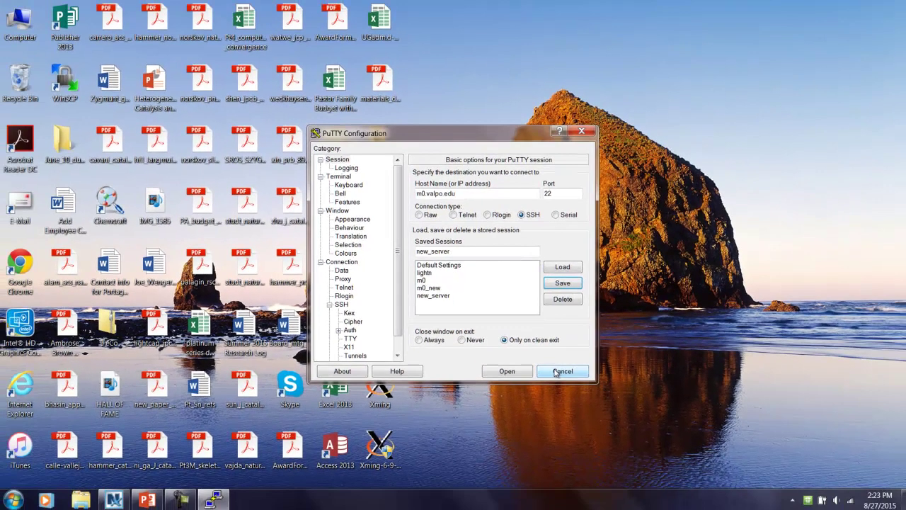
Cancel the configuration, reopen PuTTY, load new_server and connect to m0.
left_click(556, 372)
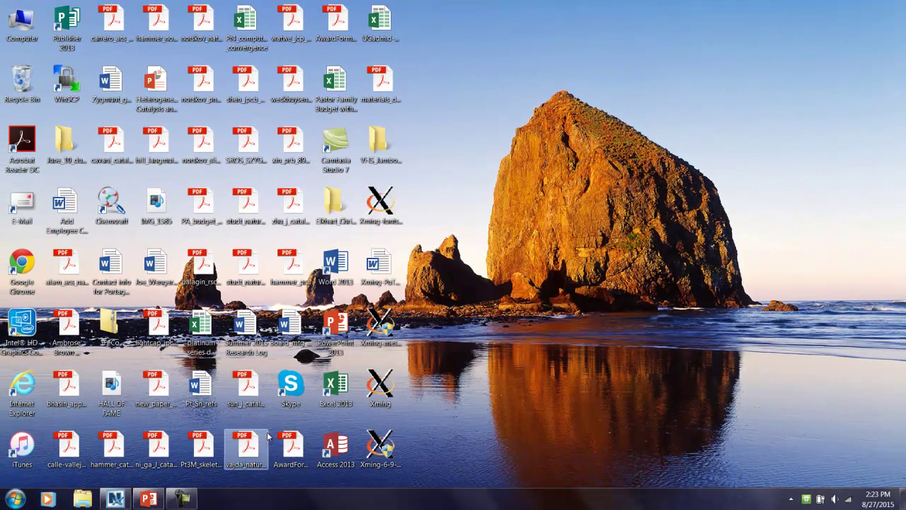
left_click(15, 500)
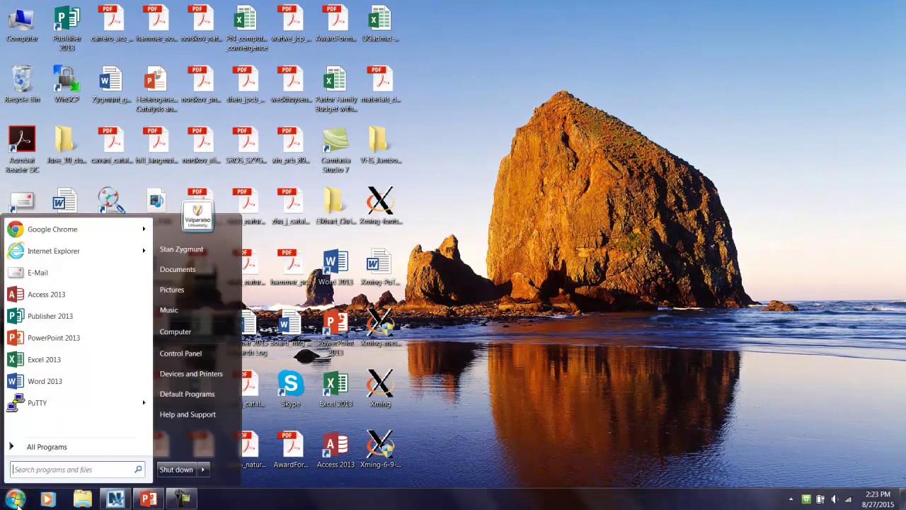
left_click(41, 408)
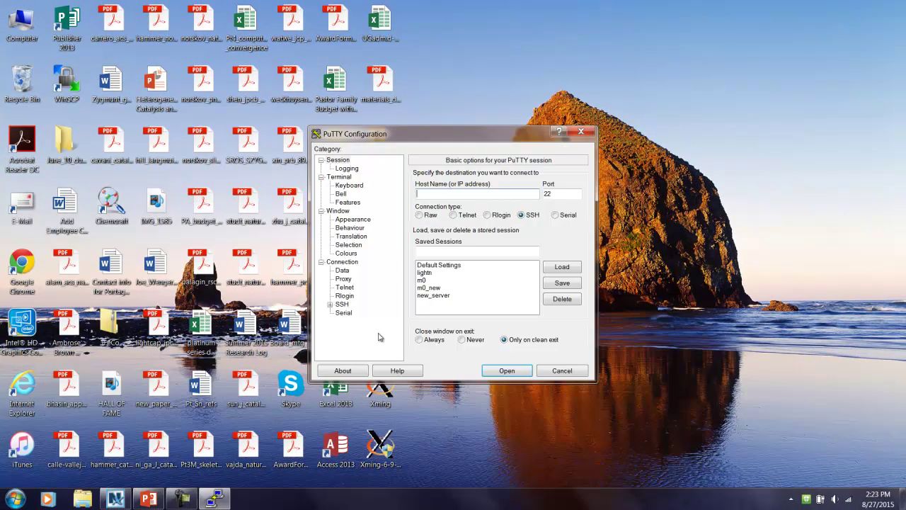
left_click(433, 297)
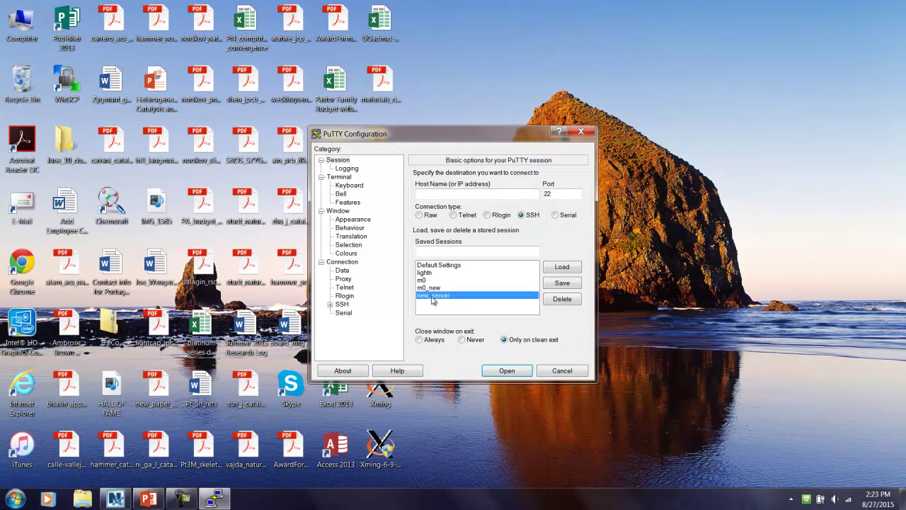
left_click(566, 266)
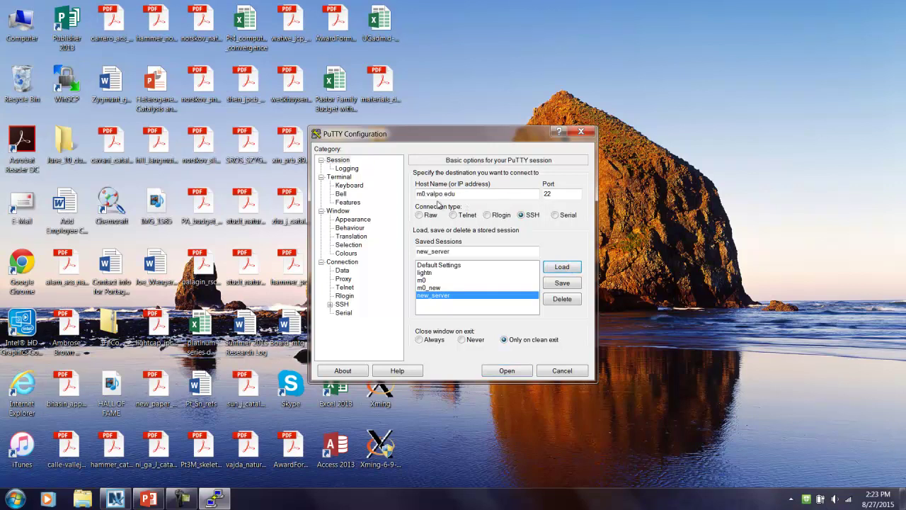
left_click(504, 370)
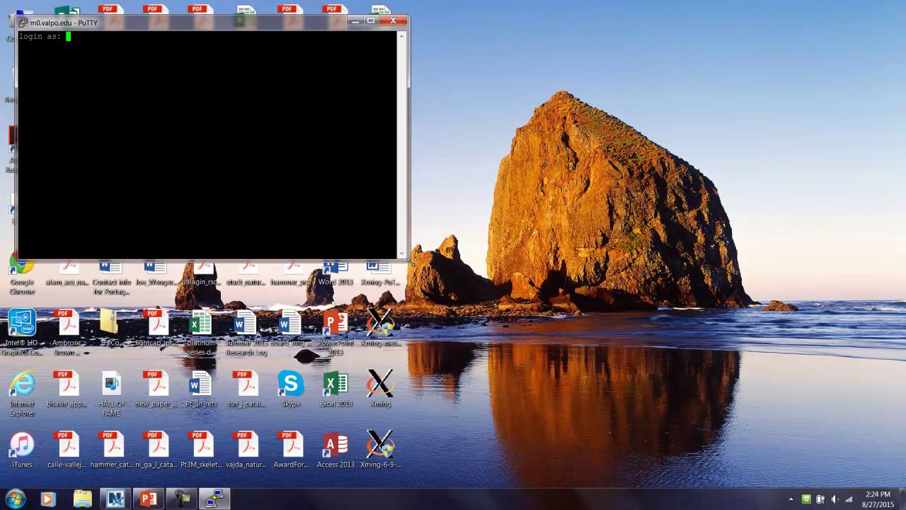
Enlarge the terminal window and log in with the username and password.
left_click_drag(411, 262, 528, 396)
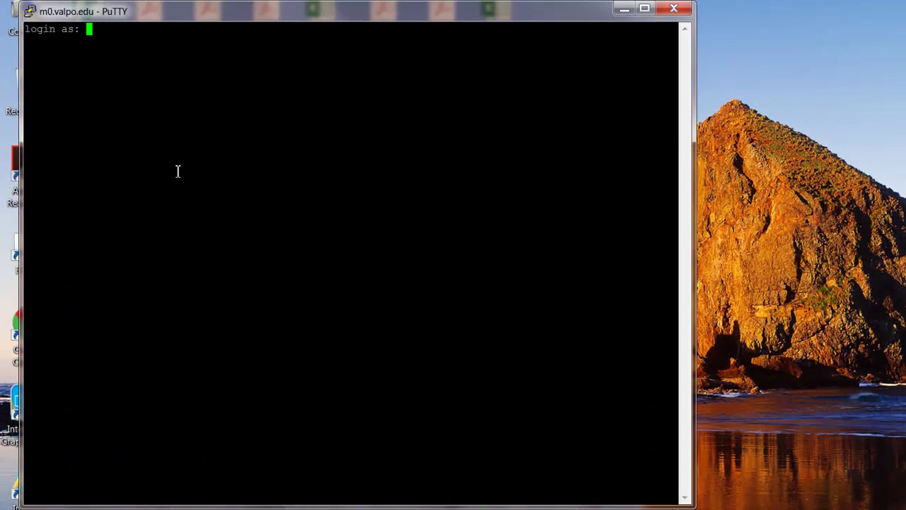
key("Return")
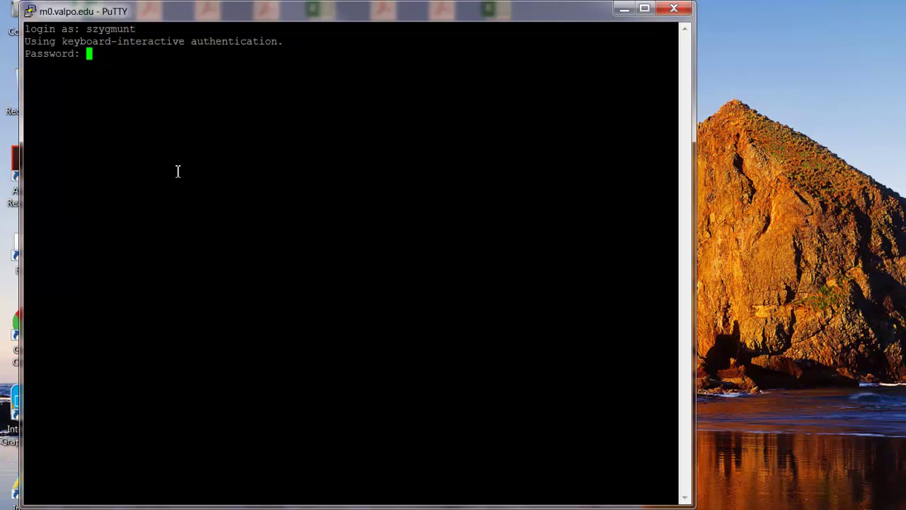
key("Return")
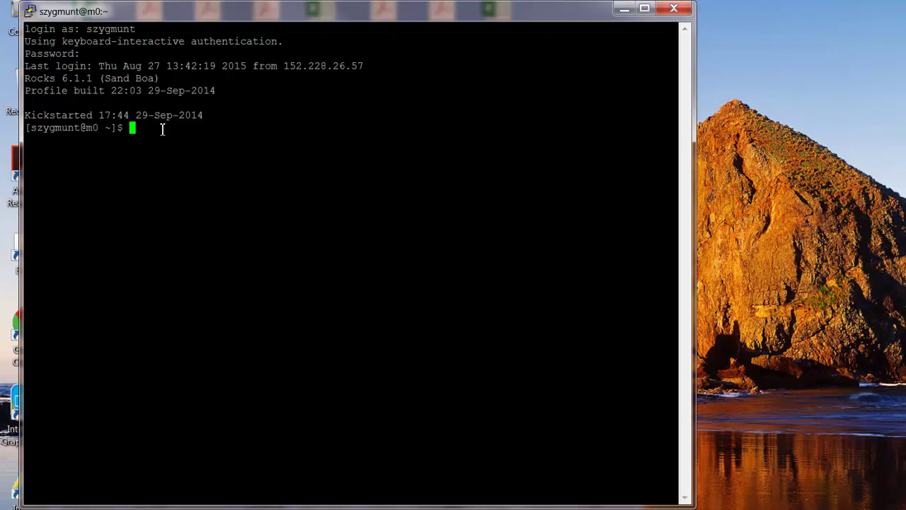
Run ssh -Y compute-1-0 and confirm Xming is running in the hidden tray icons.
type("ssh -Y compute")
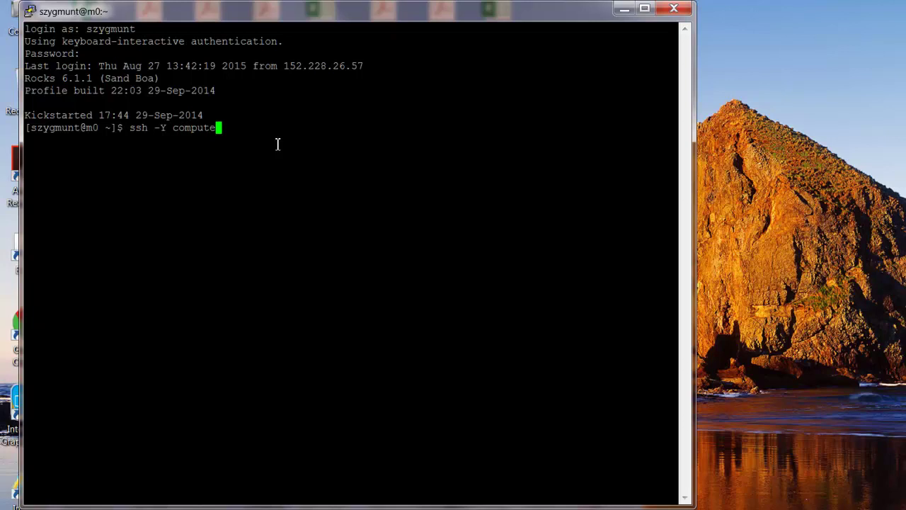
type("-1-0")
key("Return")
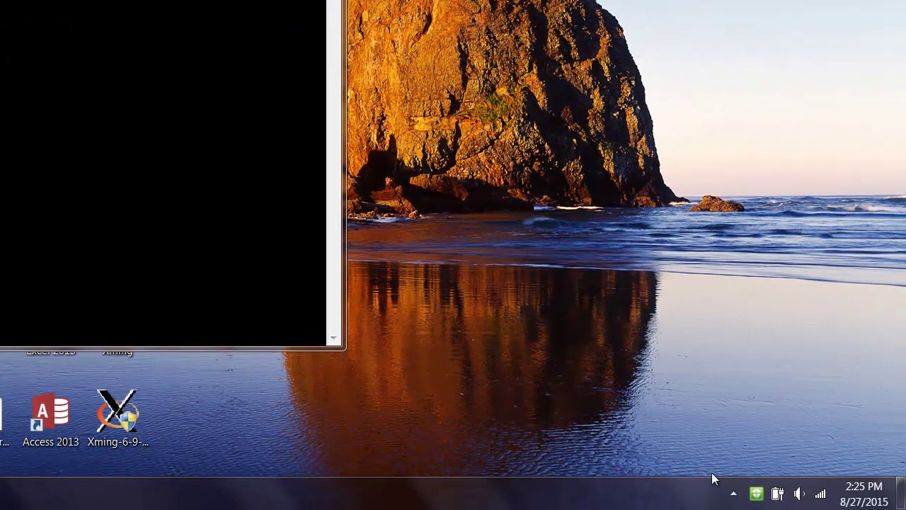
left_click(733, 493)
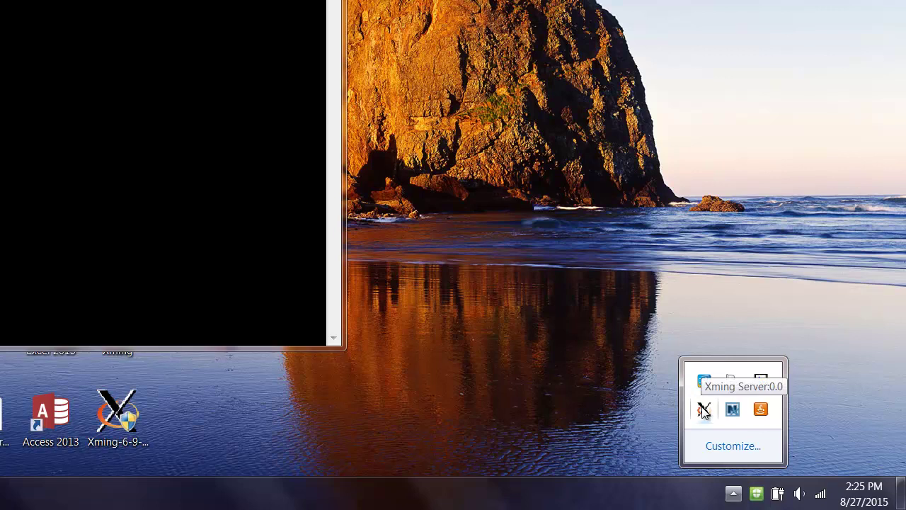
left_click(153, 149)
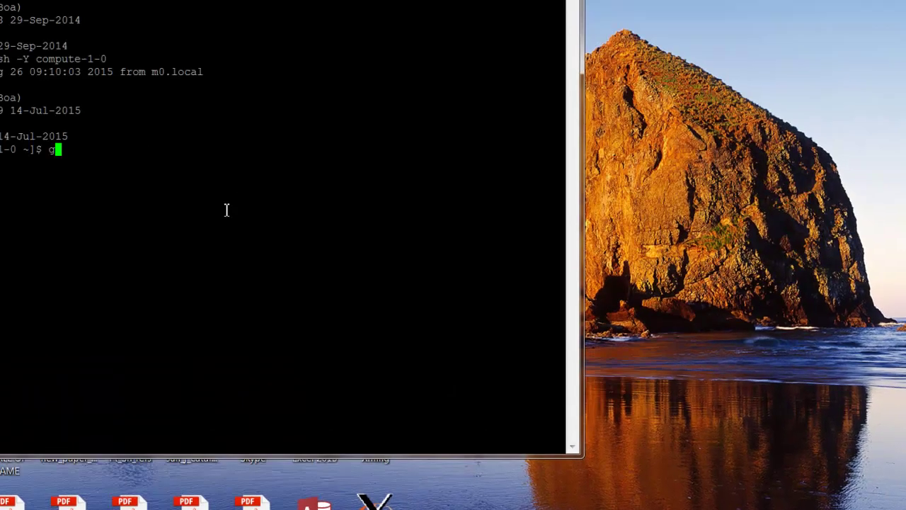
Launch GaussView with gv &, minimize the terminal, and move GaussView fully on screen.
type("gv ")
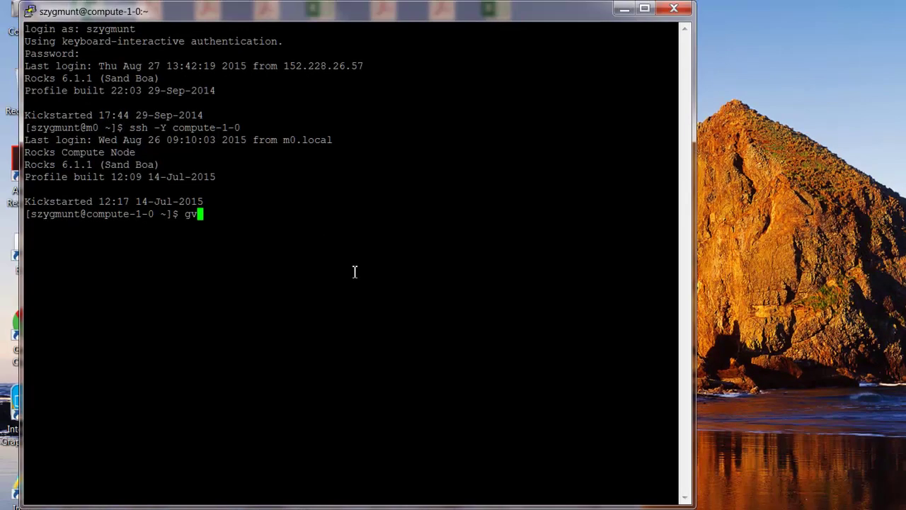
type("&")
key("Return")
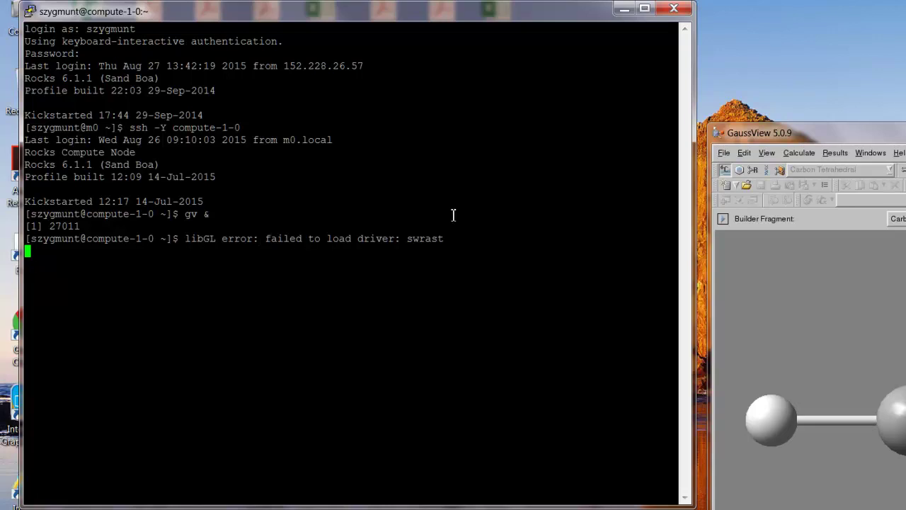
left_click(623, 11)
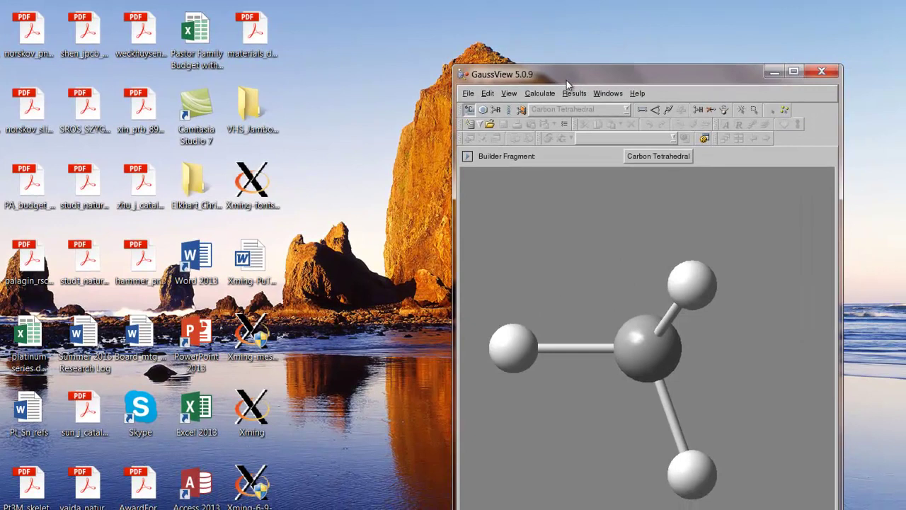
left_click_drag(566, 80, 562, 25)
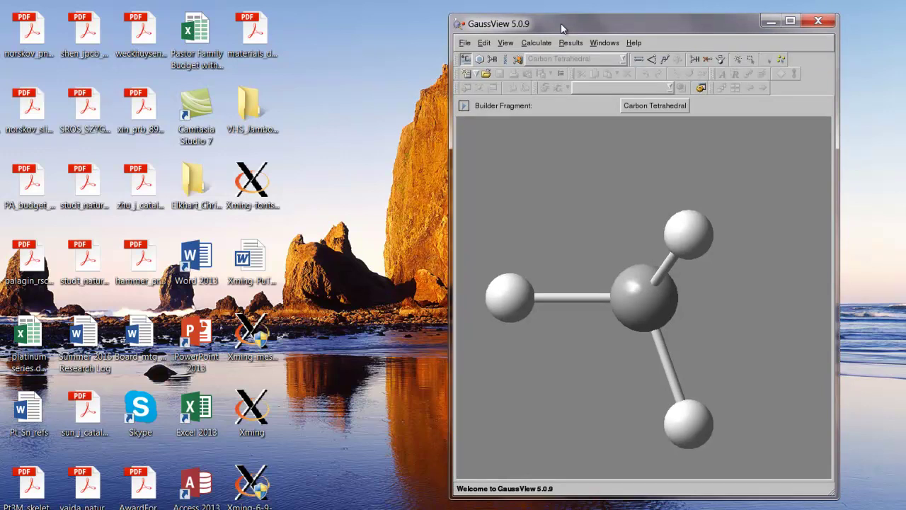
left_click(465, 44)
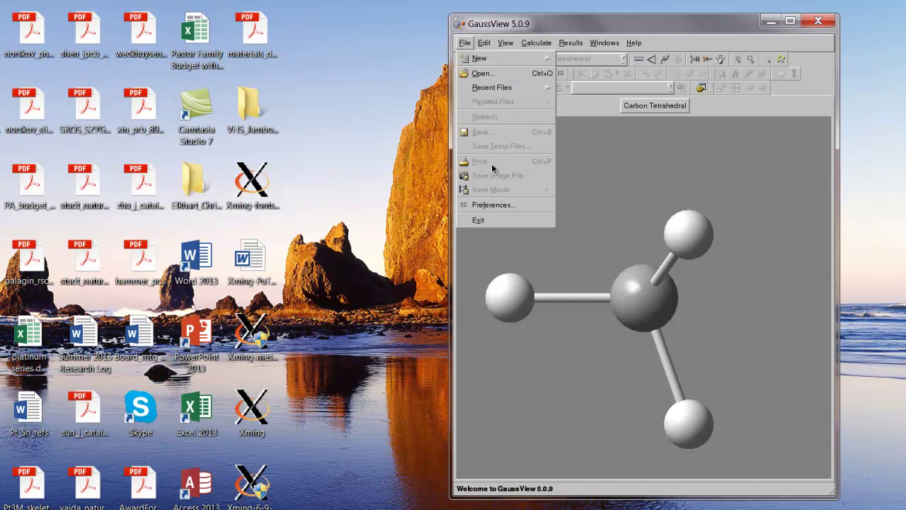
In Preferences > Display Format, tick Show Symbols and view the Text settings (profont.ttf, 36).
left_click(497, 206)
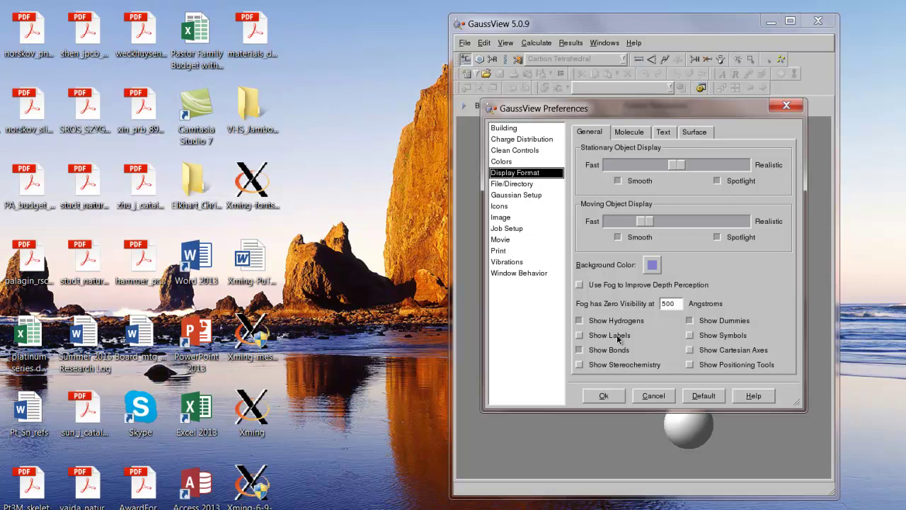
left_click(691, 337)
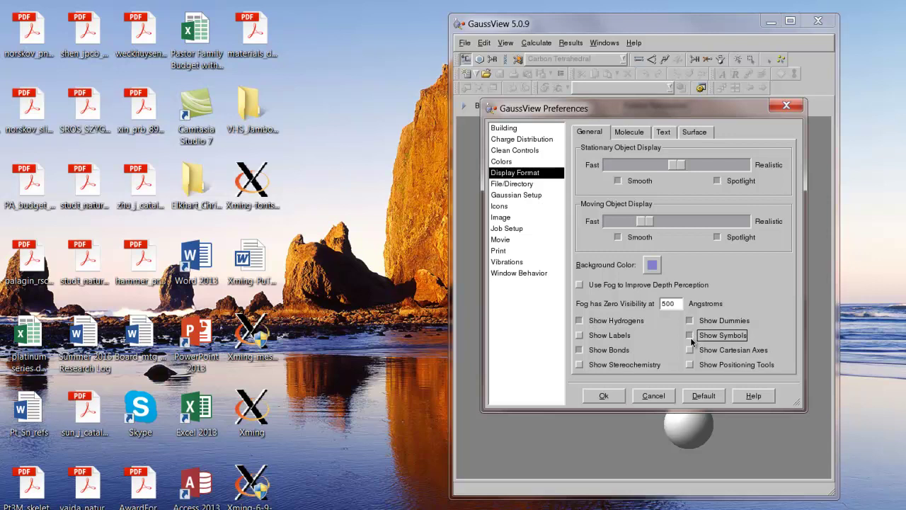
left_click(665, 133)
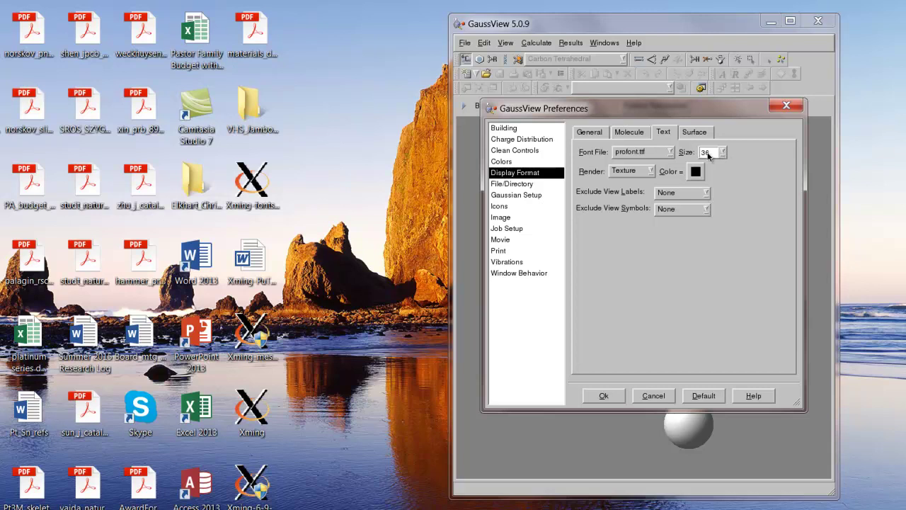
Keep Building mode Custom and hot atom selection For All Fragments, then view Window Behavior.
left_click(535, 129)
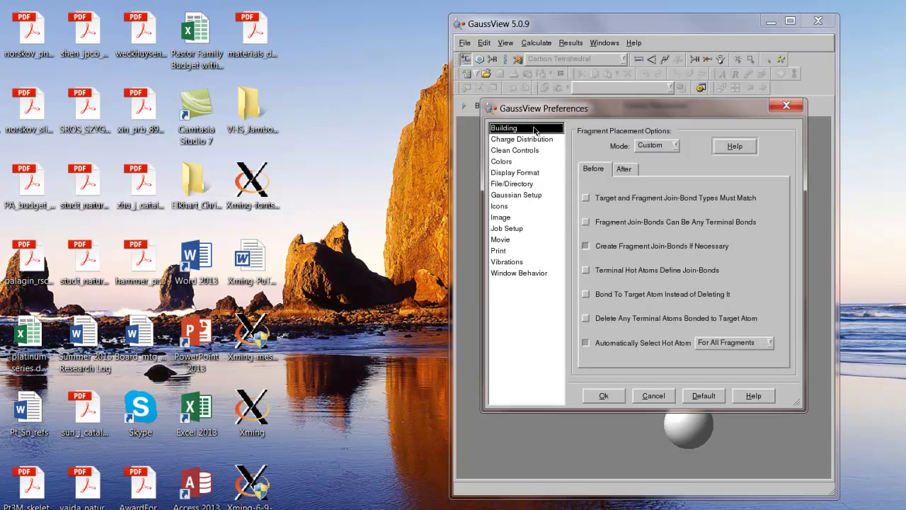
left_click(674, 146)
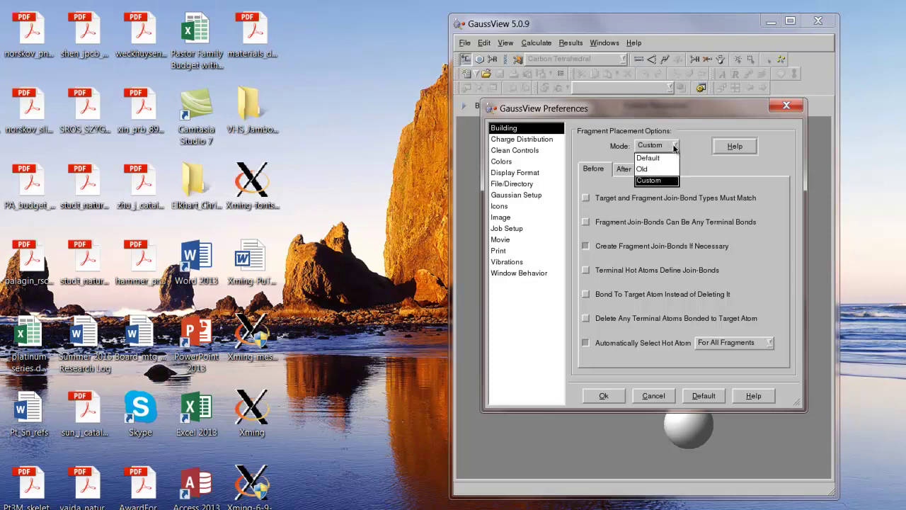
left_click(667, 183)
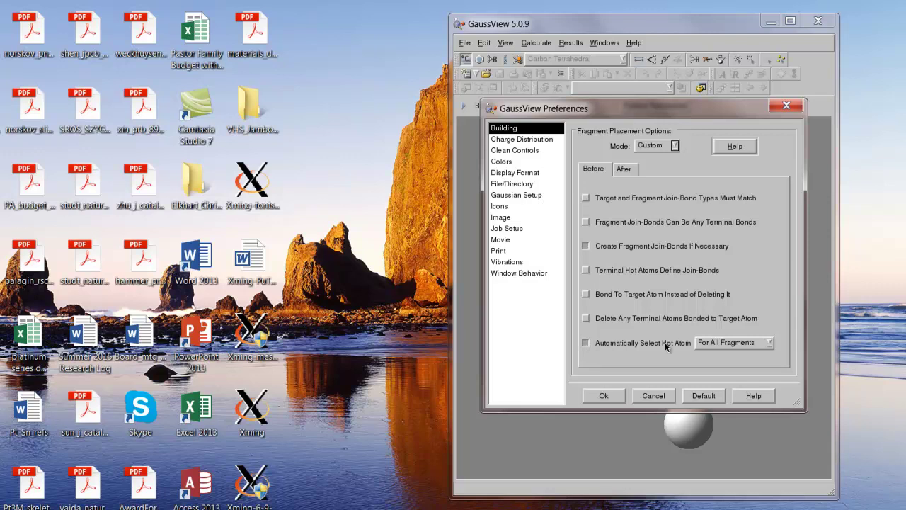
left_click(768, 343)
left_click(726, 344)
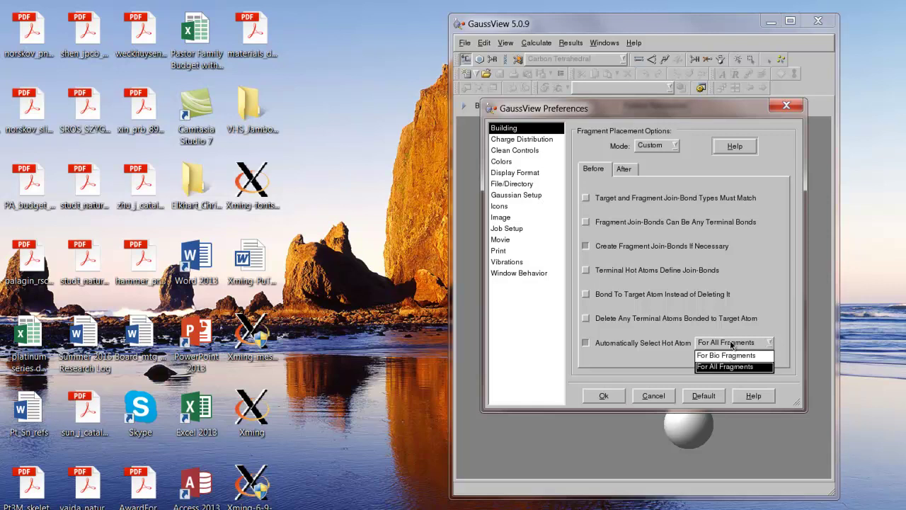
left_click(731, 344)
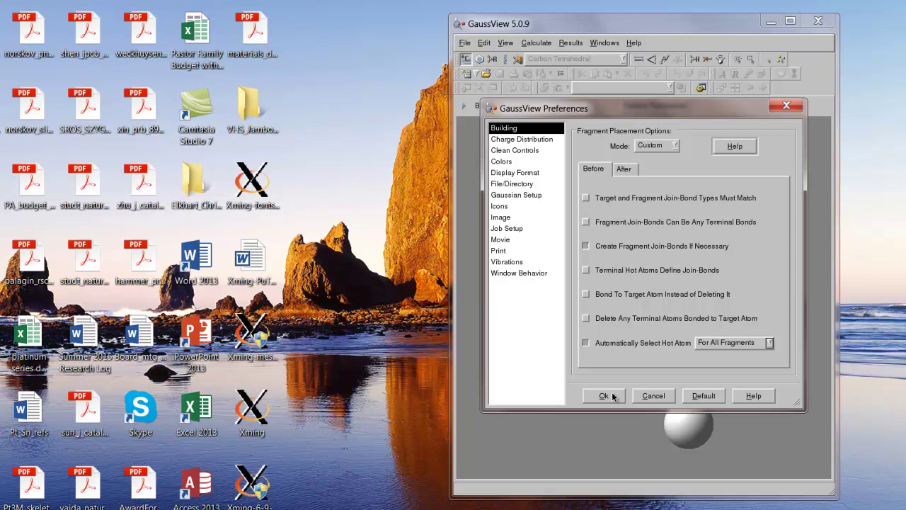
left_click(536, 275)
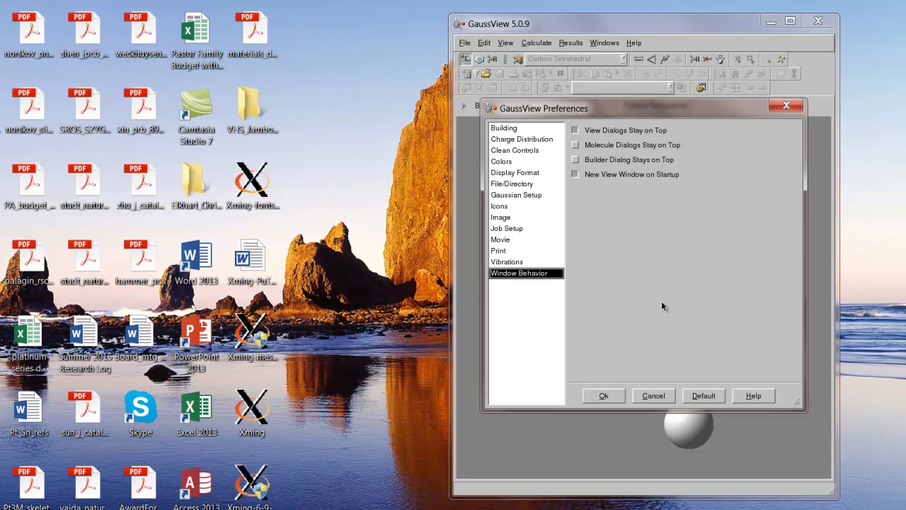
Apply preferences with Ok, quit GaussView, and rerun gv & from the PuTTY terminal.
left_click(611, 398)
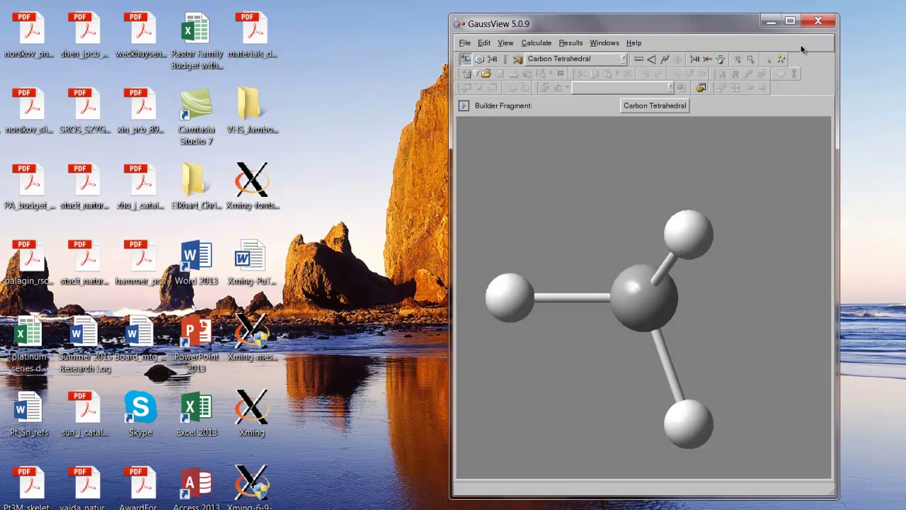
left_click(819, 22)
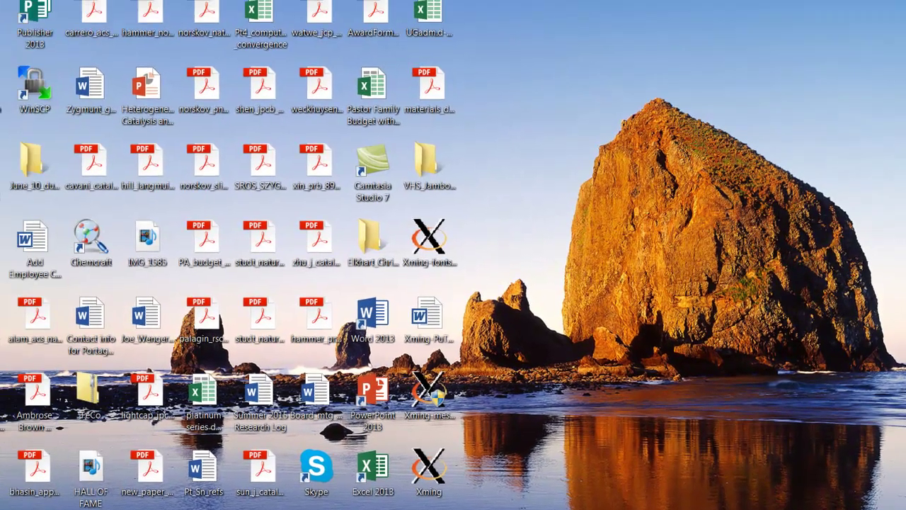
key("alt+Tab")
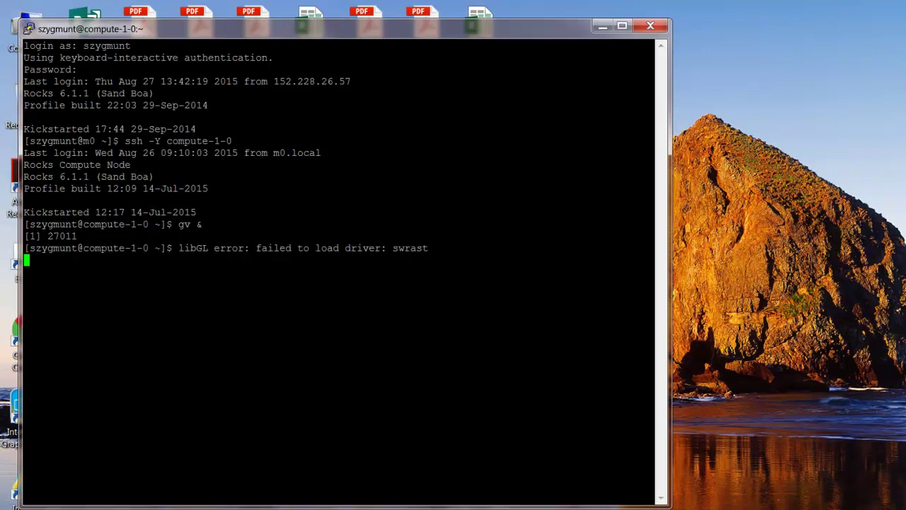
key("Return")
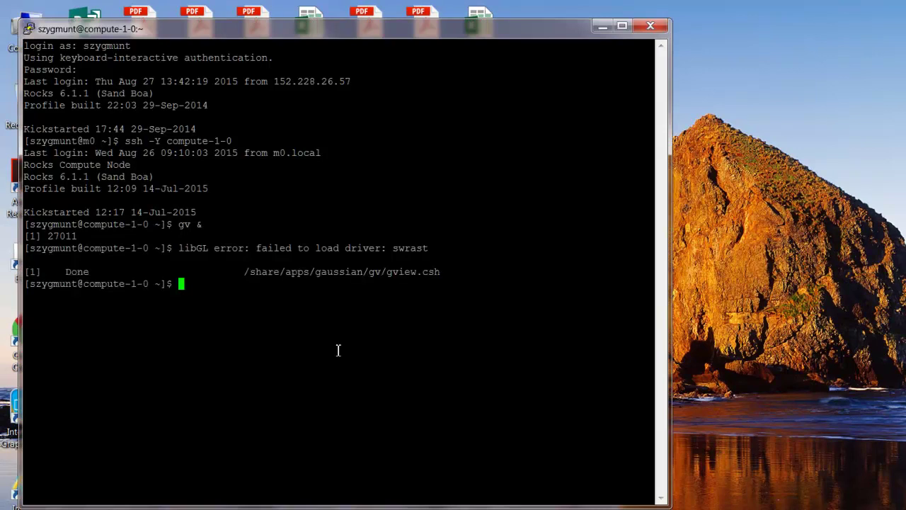
type("gv &")
key("Return")
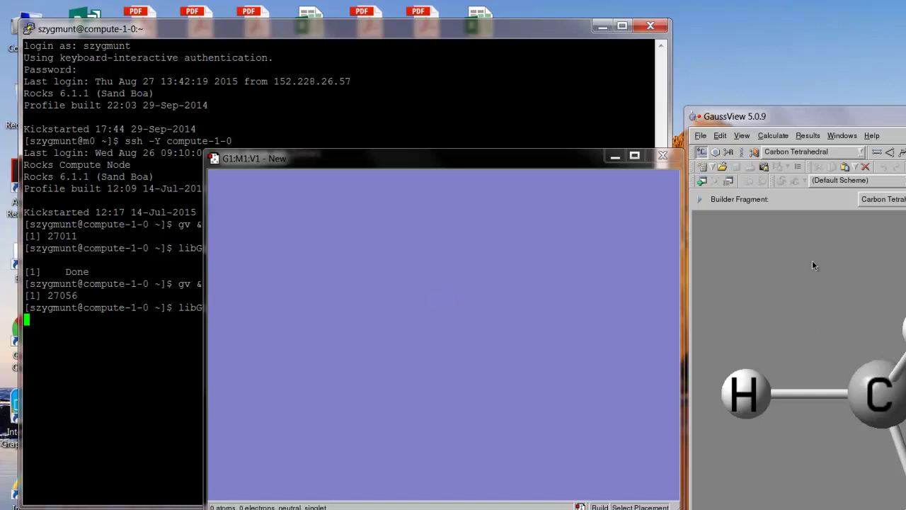
Place a Carbon Tetrahedral methane fragment, then add a methyl on one hydrogen to form ethane.
left_click(701, 153)
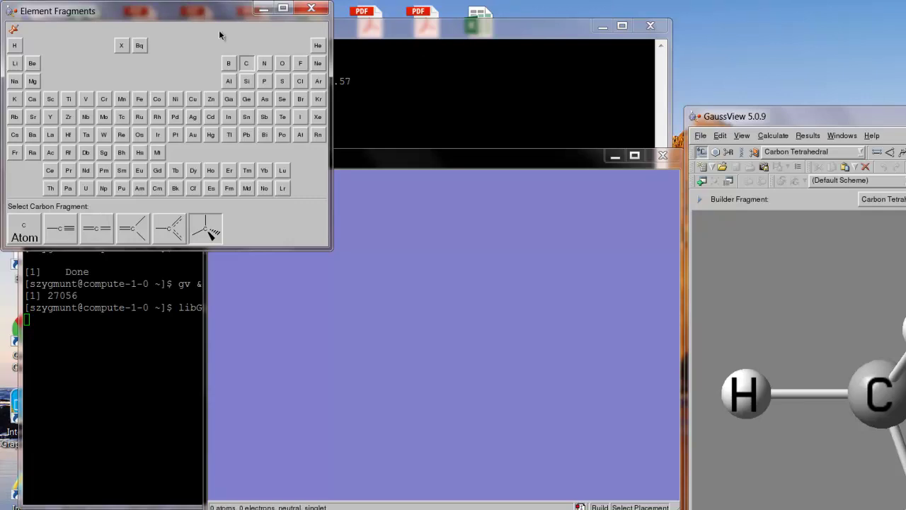
left_click(248, 66)
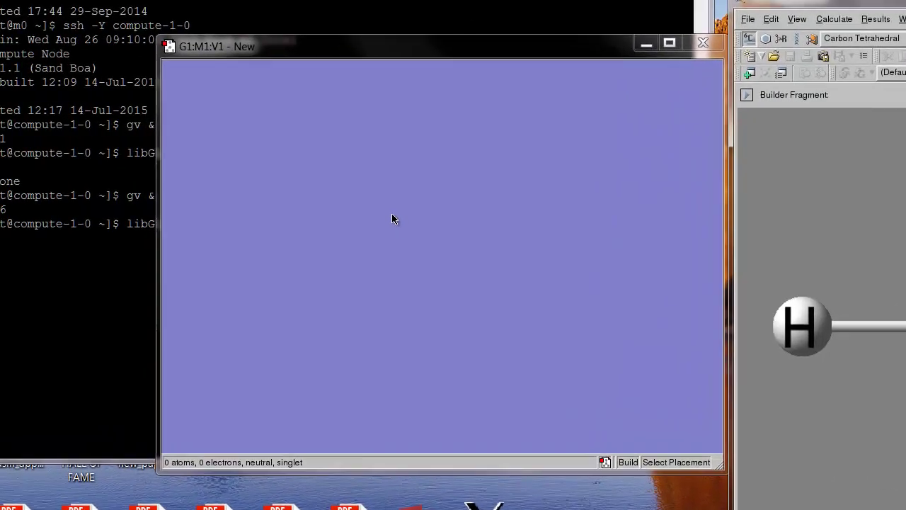
left_click(140, 206)
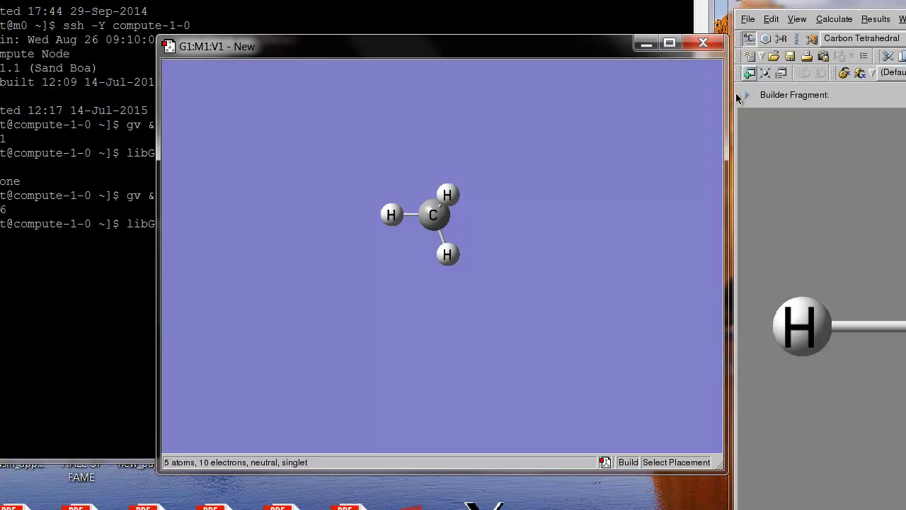
left_click(390, 216)
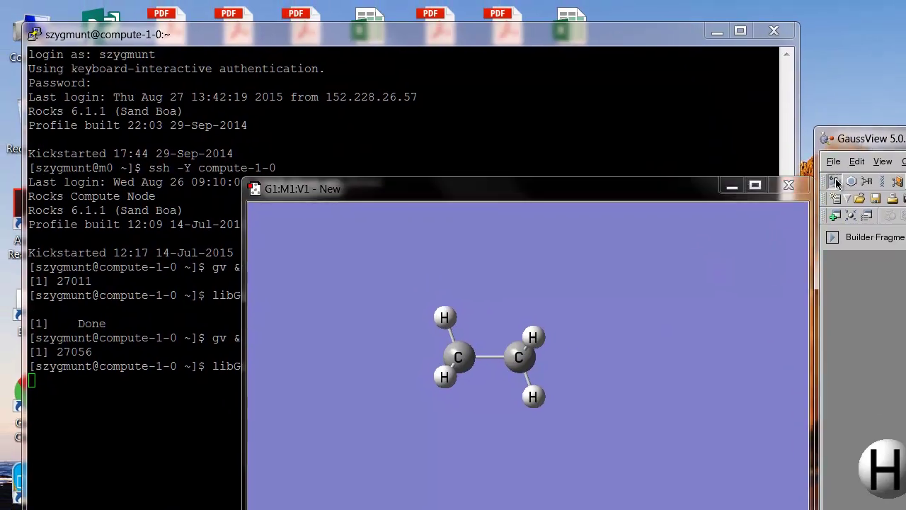
Replace one ethane hydrogen with a tetravalent-oxygen fragment, making it ethanol with an OH group.
left_click(836, 182)
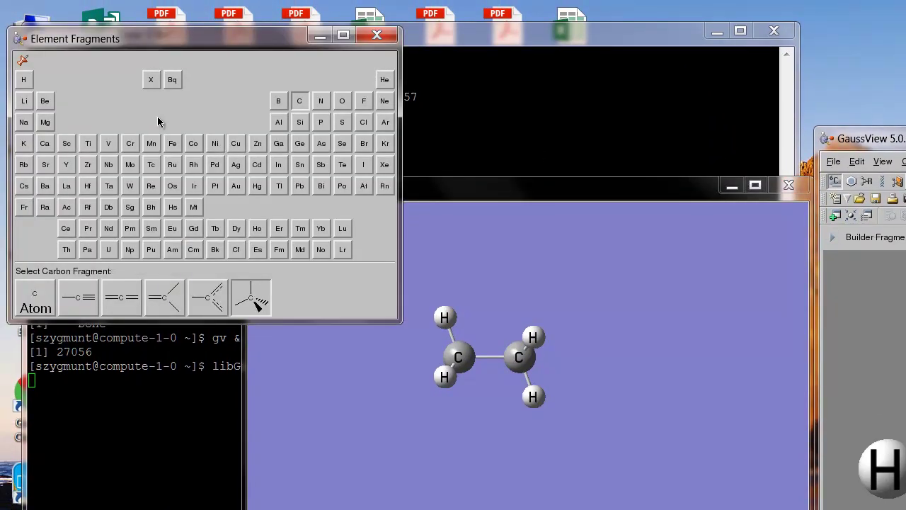
left_click(342, 101)
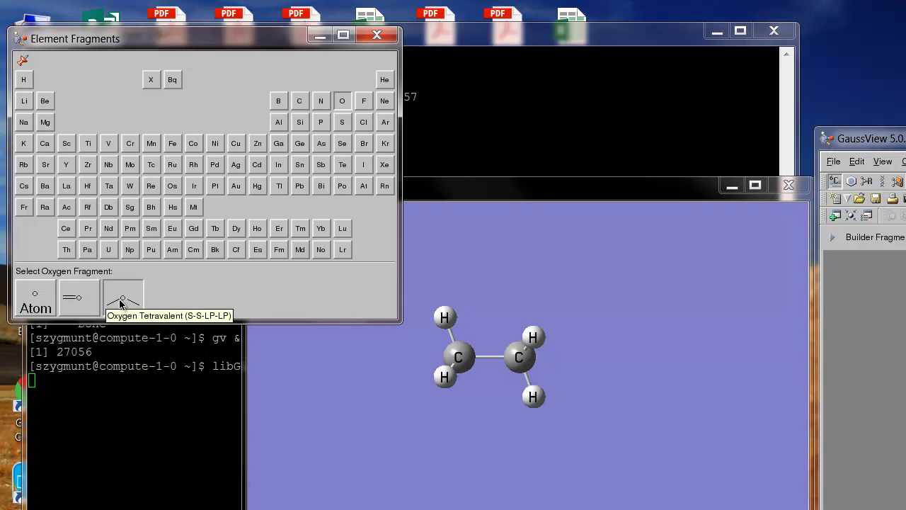
left_click(122, 300)
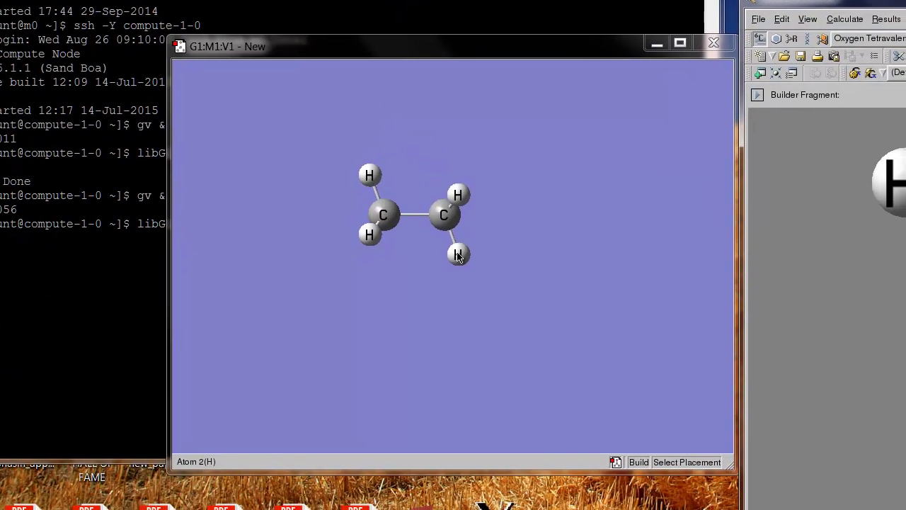
left_click(533, 396)
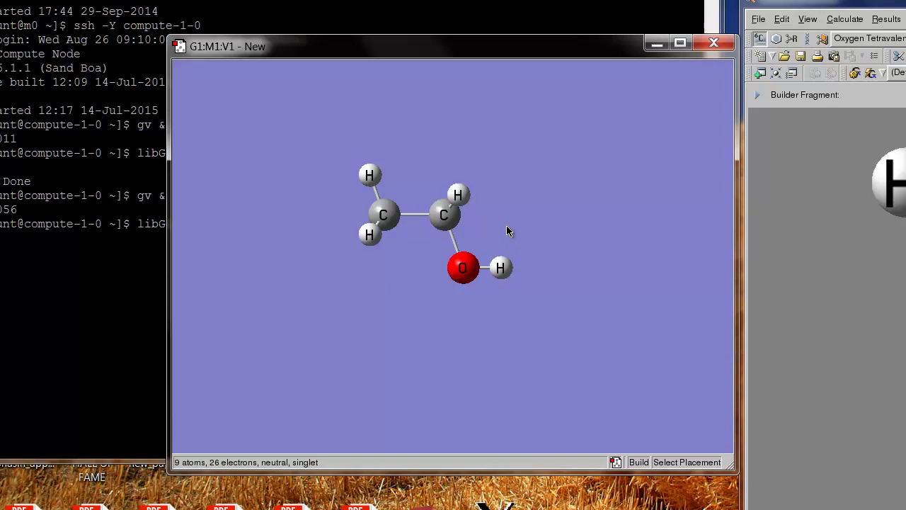
left_click_drag(506, 227, 499, 163)
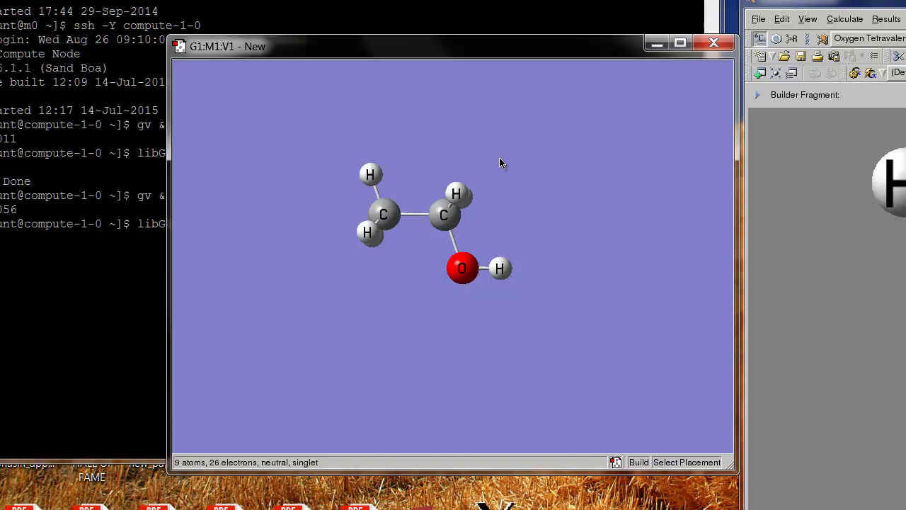
mouse_move(500, 163)
left_mouse_down()
mouse_move(498, 189)
mouse_move(492, 178)
mouse_move(500, 178)
left_mouse_up()
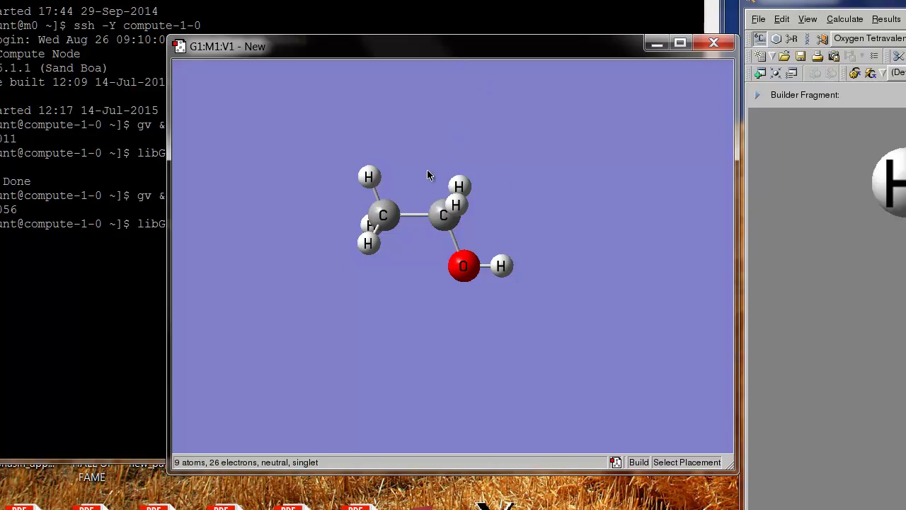
left_click_drag(427, 178, 419, 151)
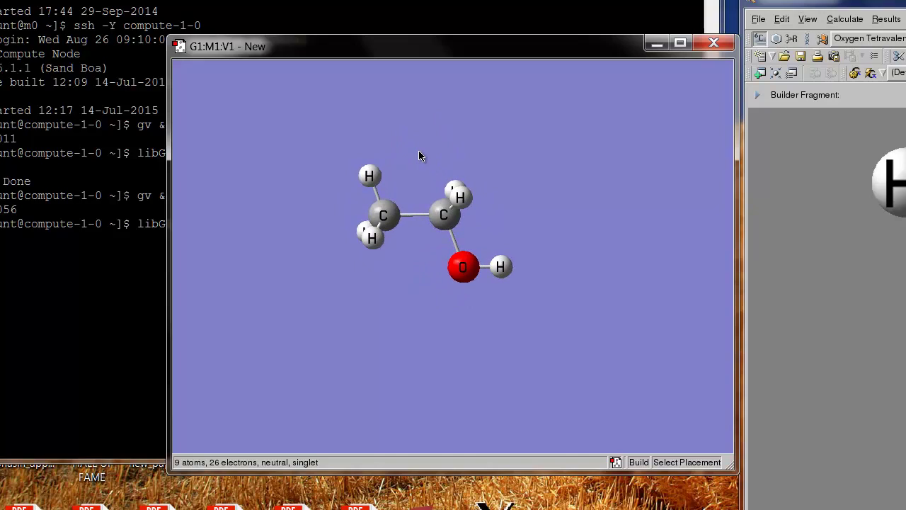
Undo the stray water fragment accidentally placed on the empty canvas.
left_click(419, 151)
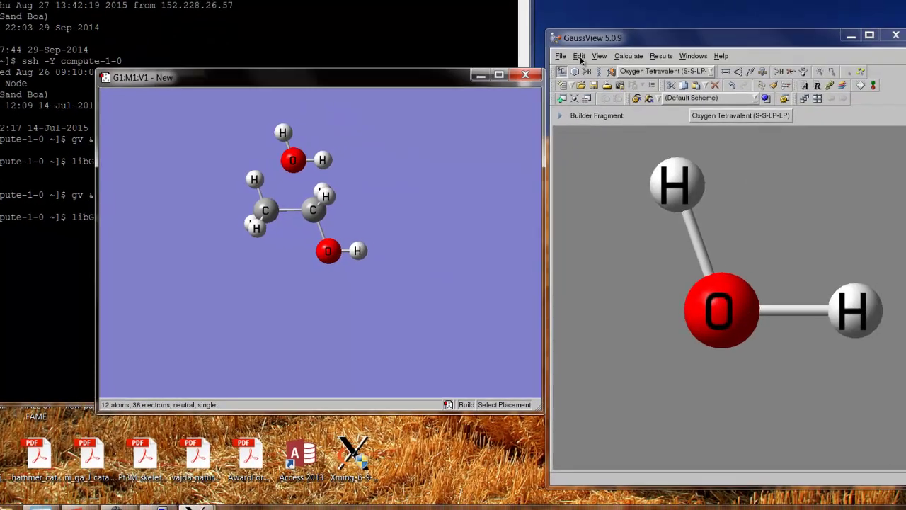
left_click(735, 28)
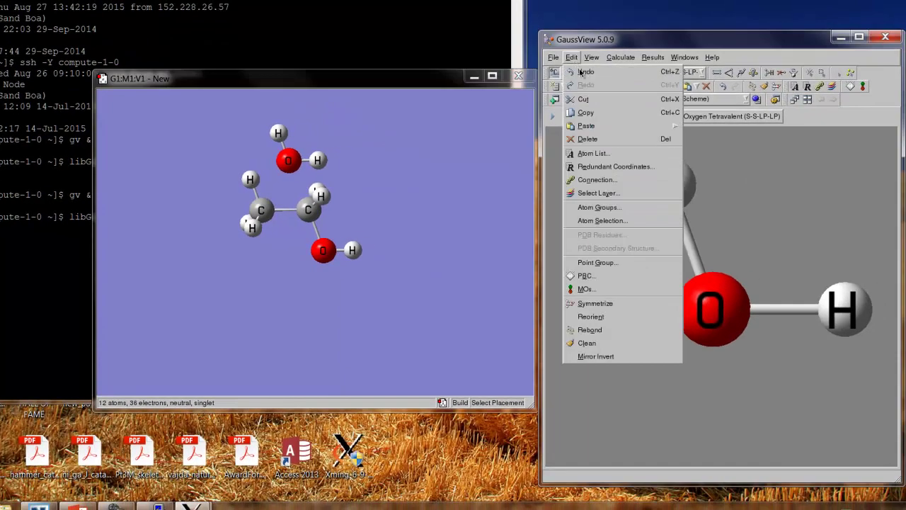
left_click(585, 73)
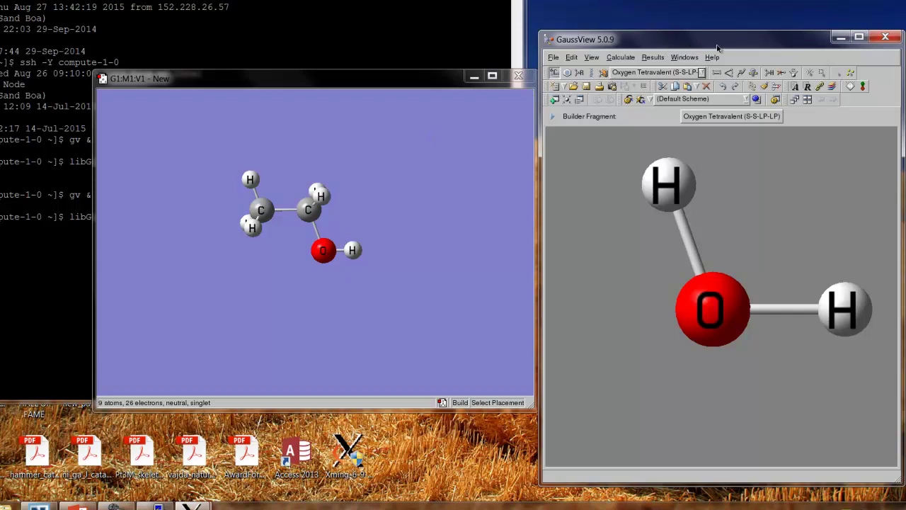
Switch to Inquire mode and rotate the ethanol molecule to a new orientation.
left_click(756, 75)
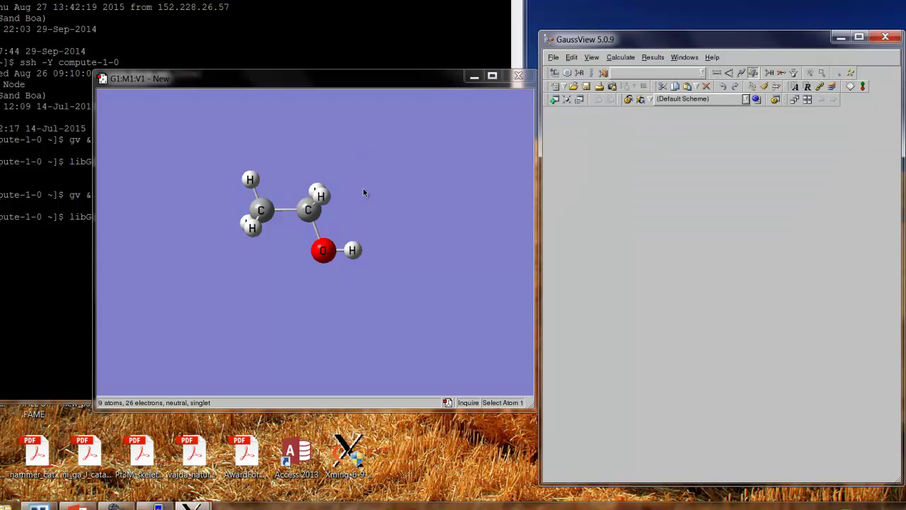
left_click(409, 188)
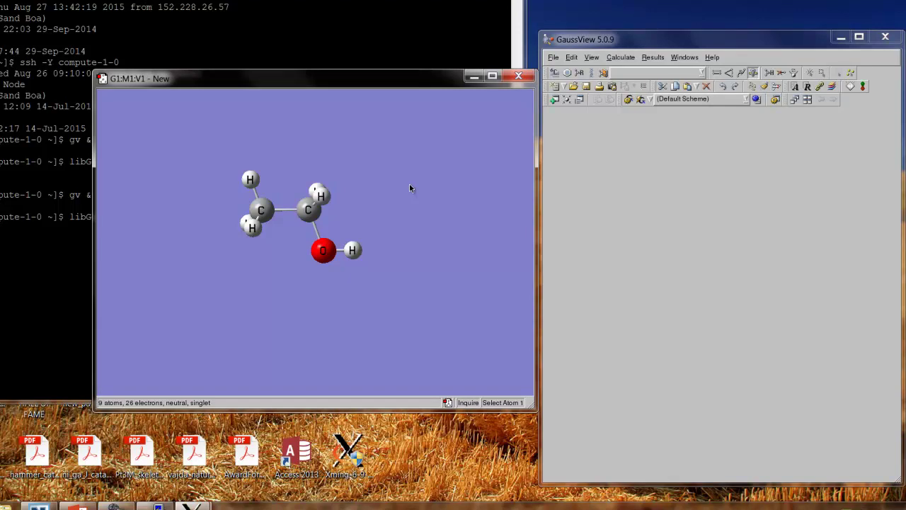
left_click_drag(409, 188, 453, 149)
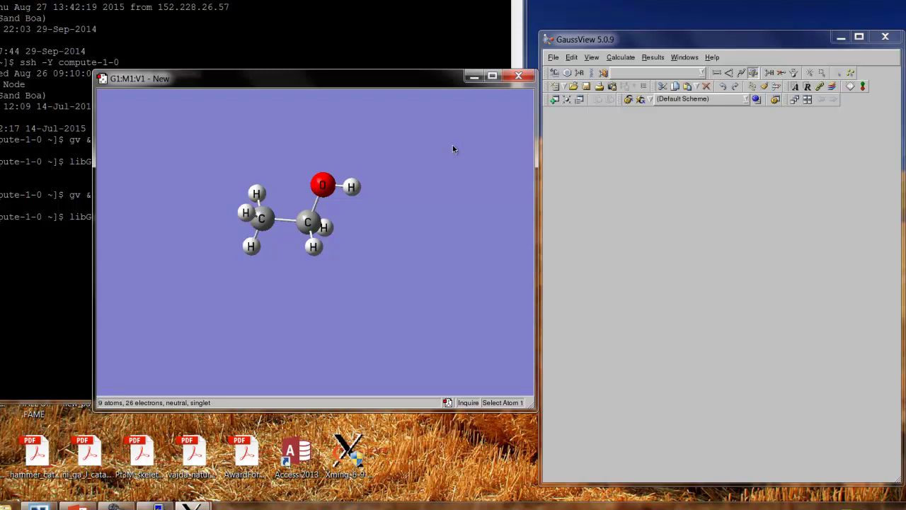
mouse_move(453, 149)
left_mouse_down()
mouse_move(406, 146)
mouse_move(461, 143)
mouse_move(392, 146)
mouse_move(370, 164)
mouse_move(411, 153)
mouse_move(416, 176)
mouse_move(409, 136)
mouse_move(402, 166)
mouse_move(387, 155)
mouse_move(415, 139)
mouse_move(331, 154)
mouse_move(376, 173)
mouse_move(398, 154)
mouse_move(447, 158)
left_mouse_up()
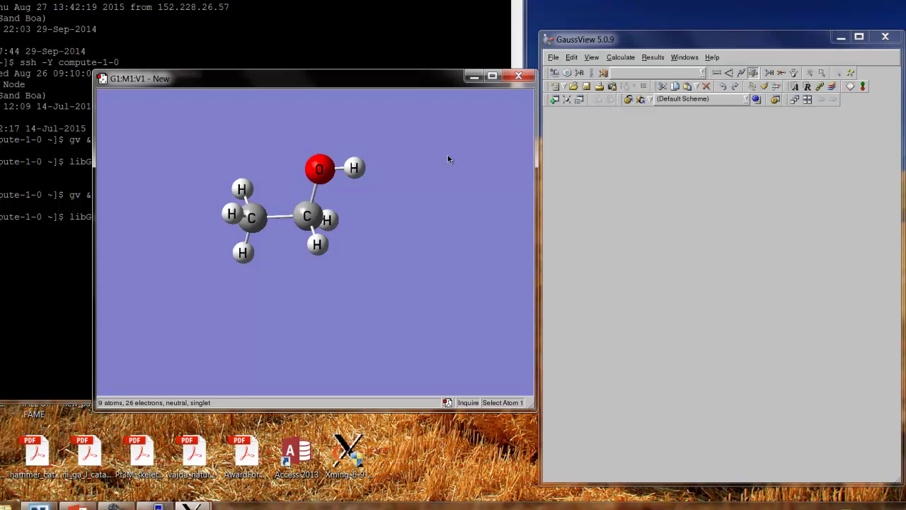
left_click_drag(448, 159, 413, 195)
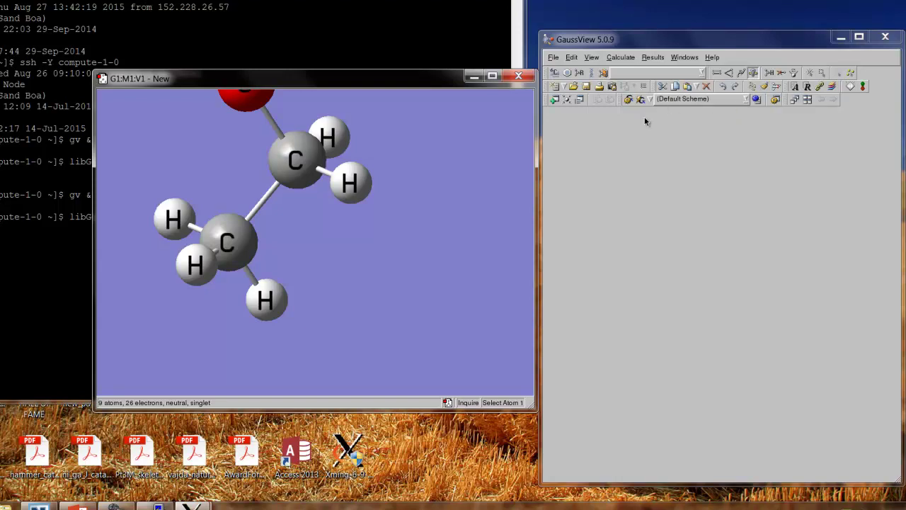
Center the ethanol molecule in its viewer with the Center Molecule in View button.
right_click(567, 101)
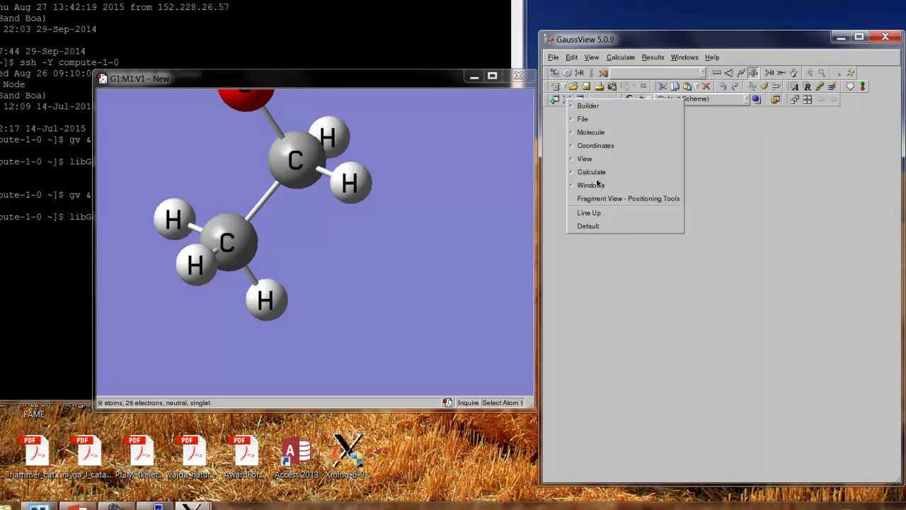
left_click(734, 247)
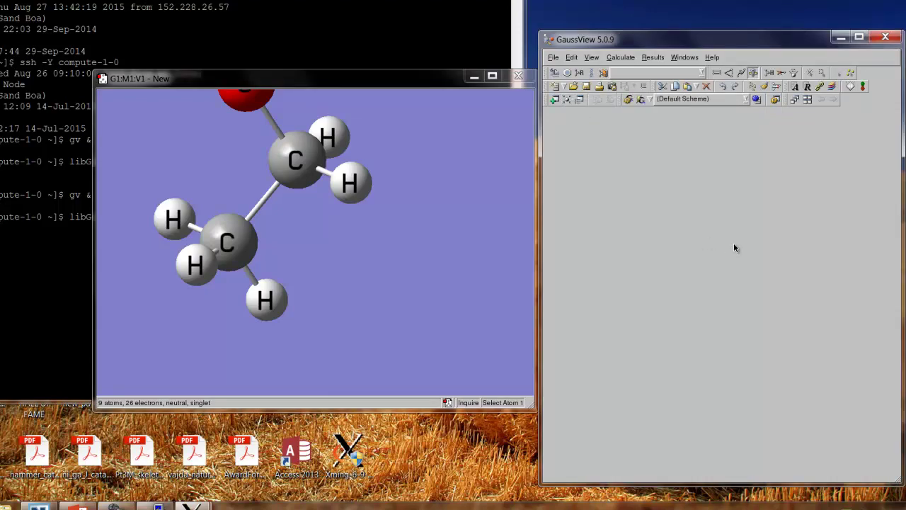
left_click(567, 99)
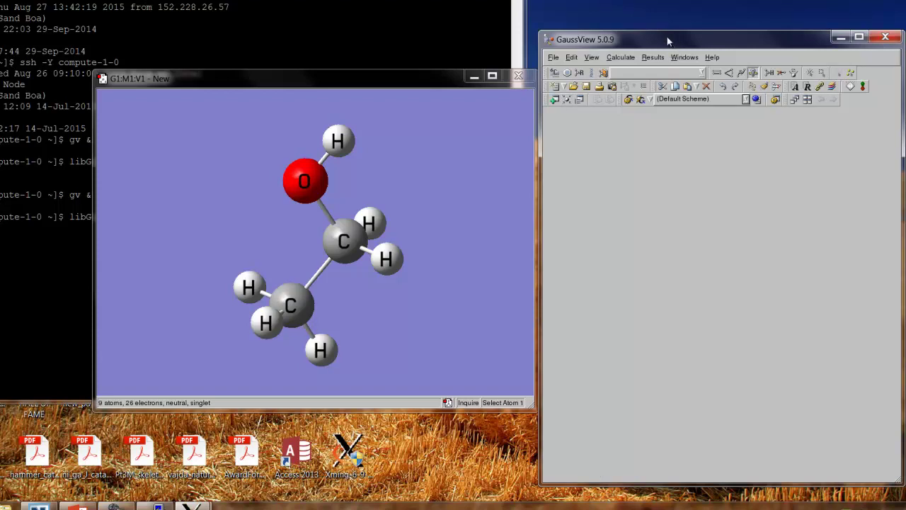
In Gaussian Calculation Setup, set the job type to Optimization.
left_click(622, 59)
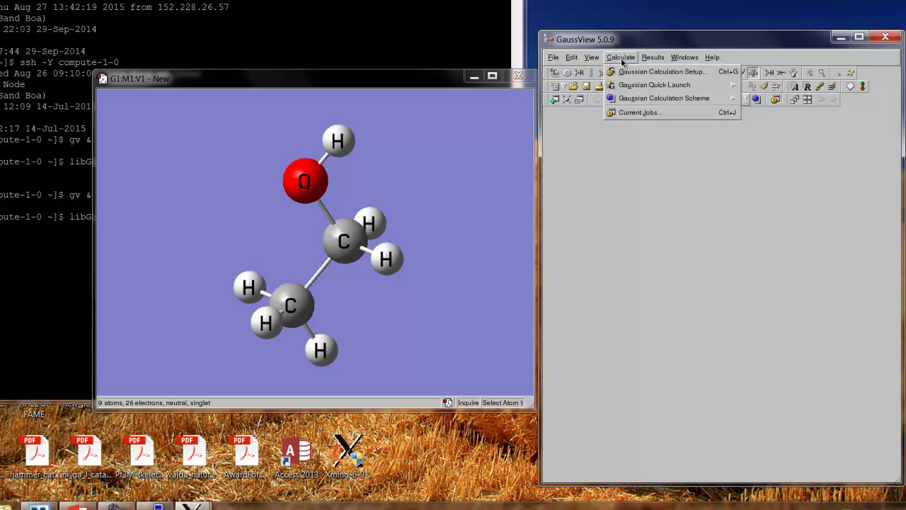
left_click(637, 73)
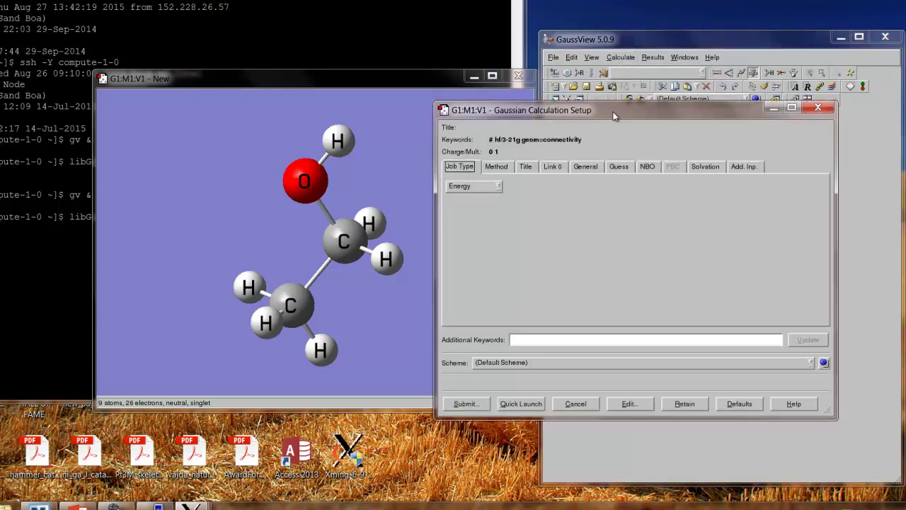
left_click_drag(614, 115, 654, 71)
left_click_drag(448, 82, 388, 67)
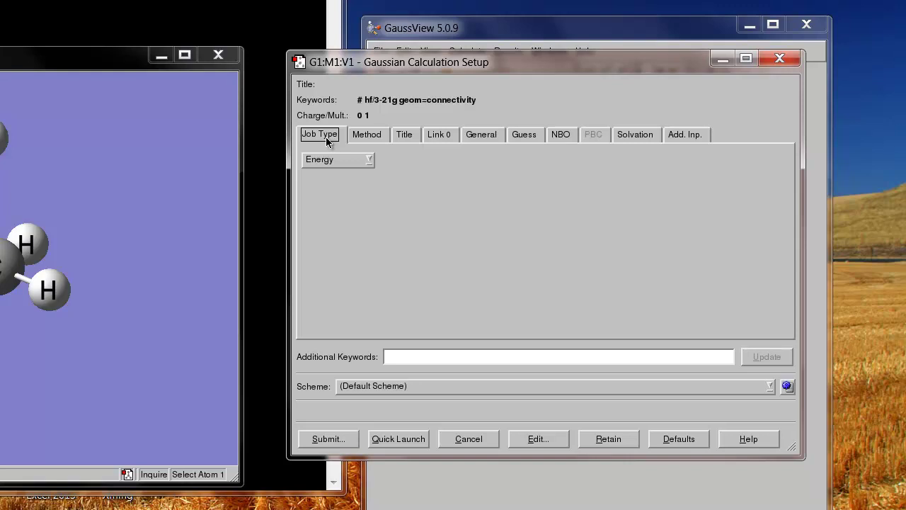
left_click(369, 160)
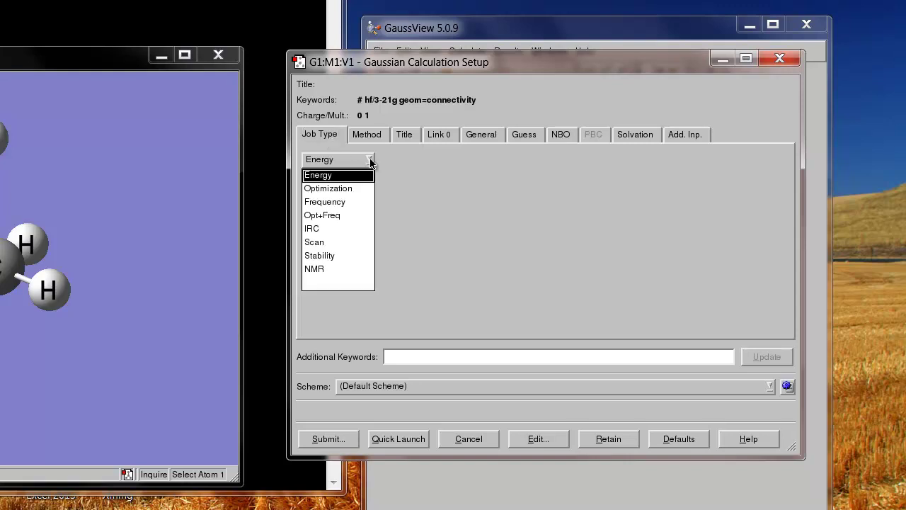
left_click(347, 190)
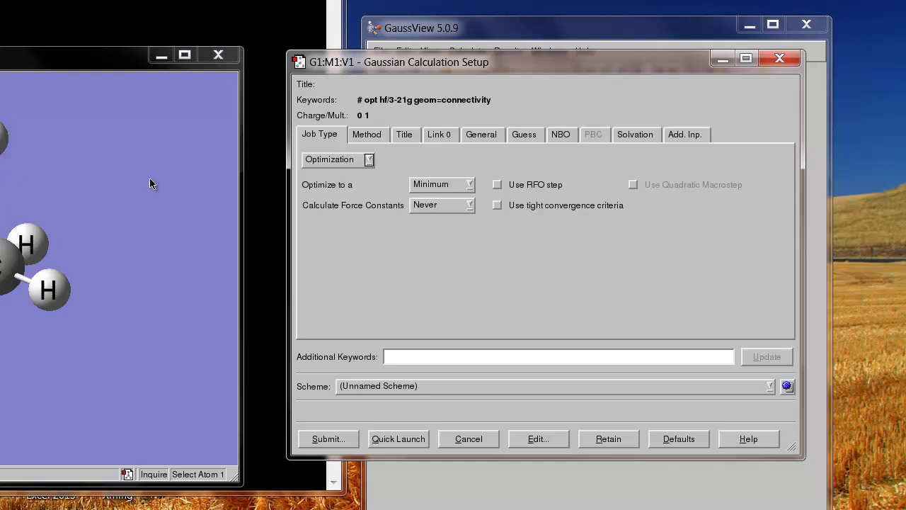
Change the method from Hartree-Fock to Semi-empirical AM1, giving keywords # opt am1.
left_click(365, 139)
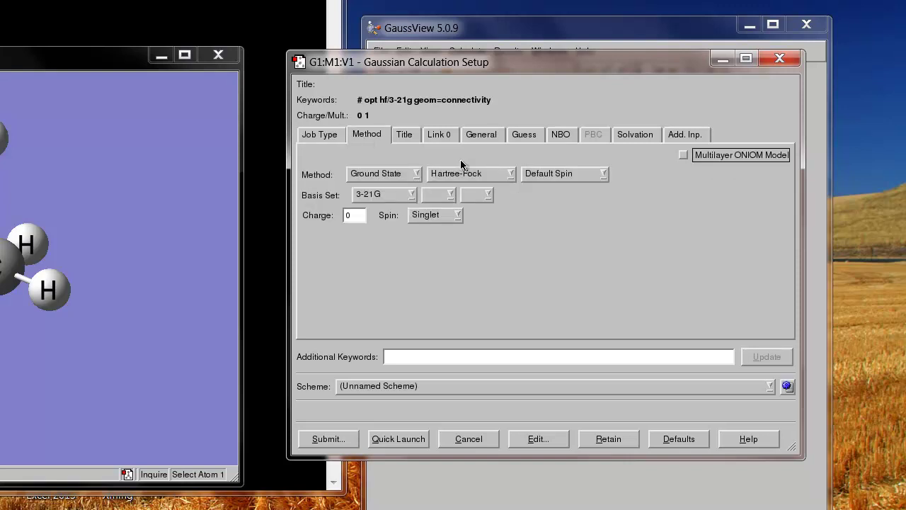
left_click(509, 175)
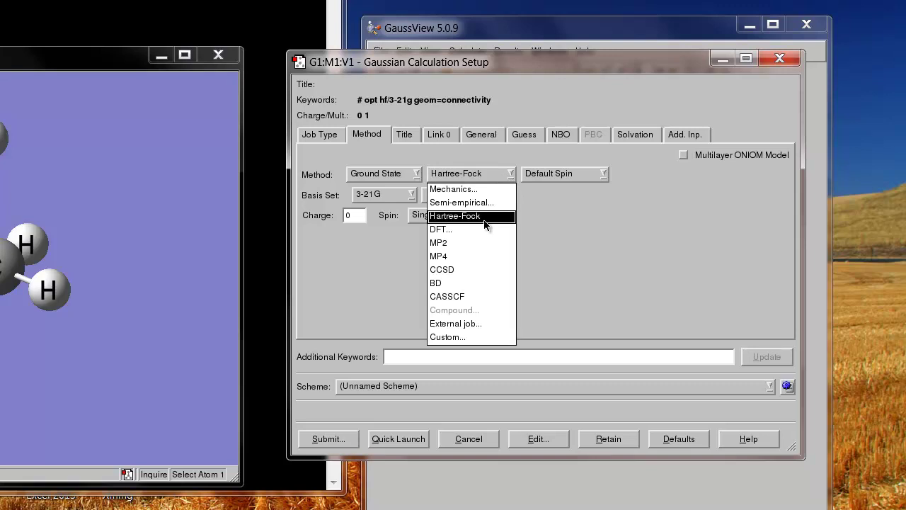
left_click(492, 203)
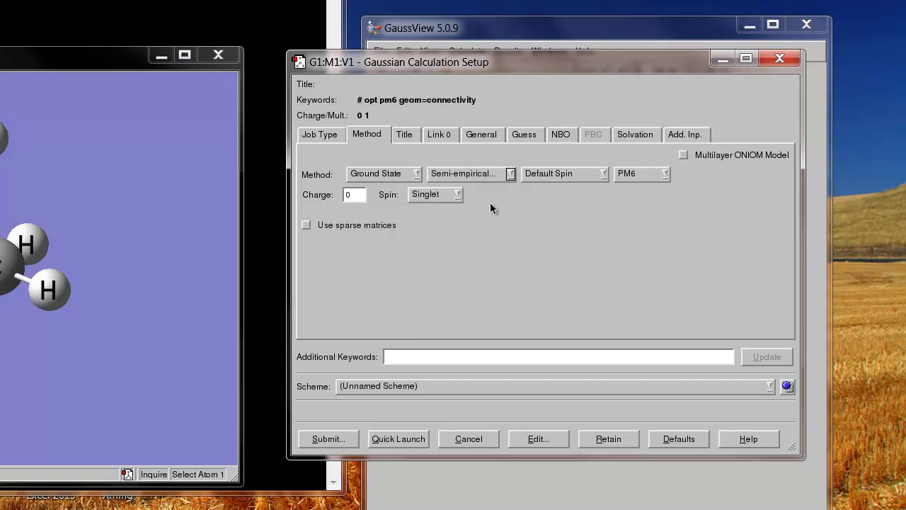
left_click(665, 175)
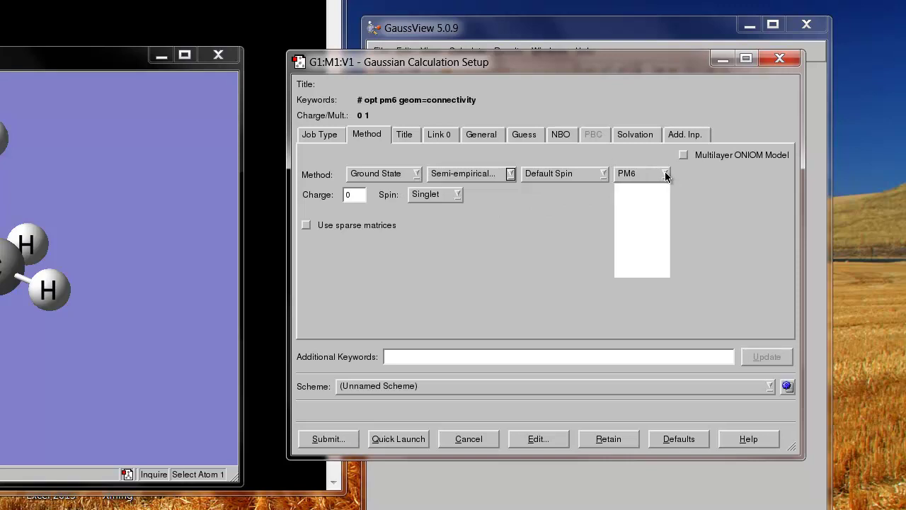
left_click(633, 216)
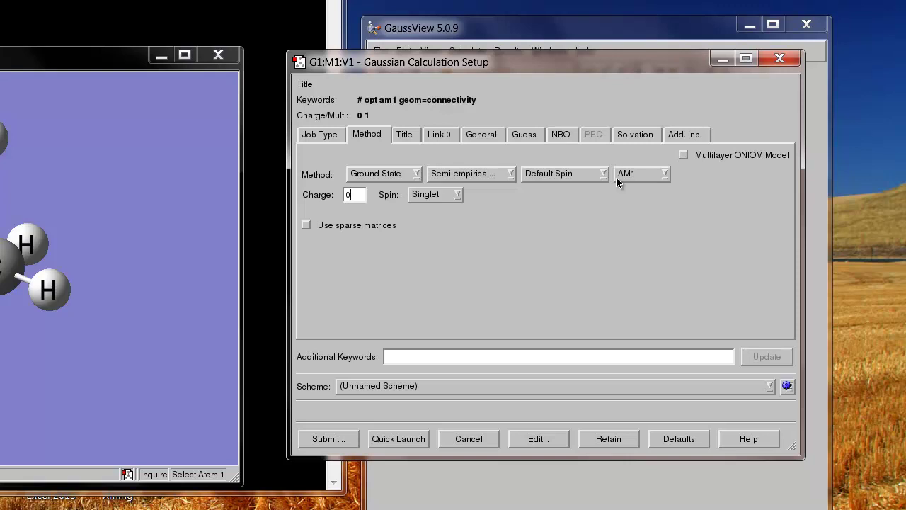
Title the job 'ethanol AM1 optimization', review the Link 0 through Solvation options, and submit.
left_click(408, 135)
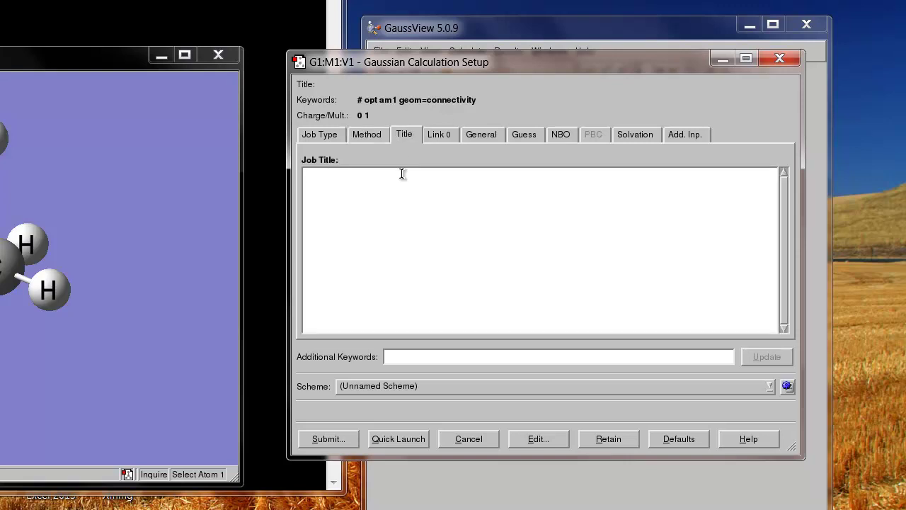
type("ethanol AM1")
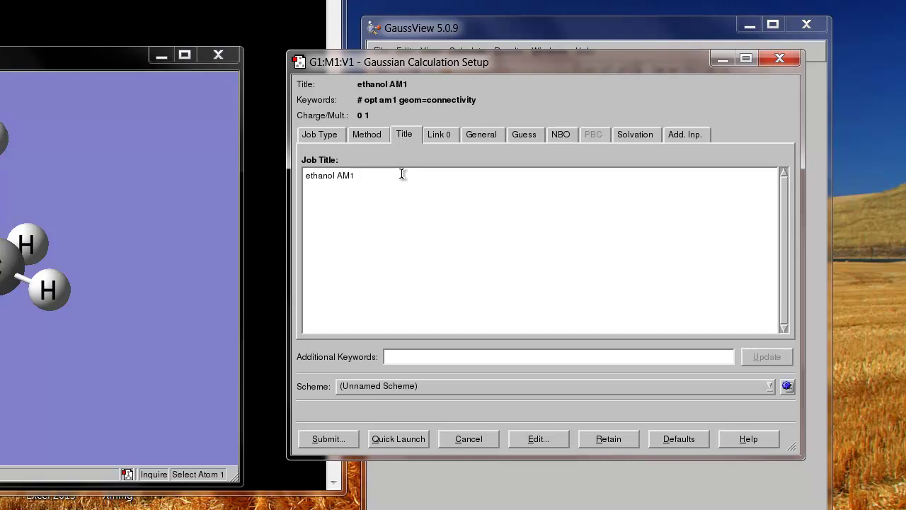
type(" optimization")
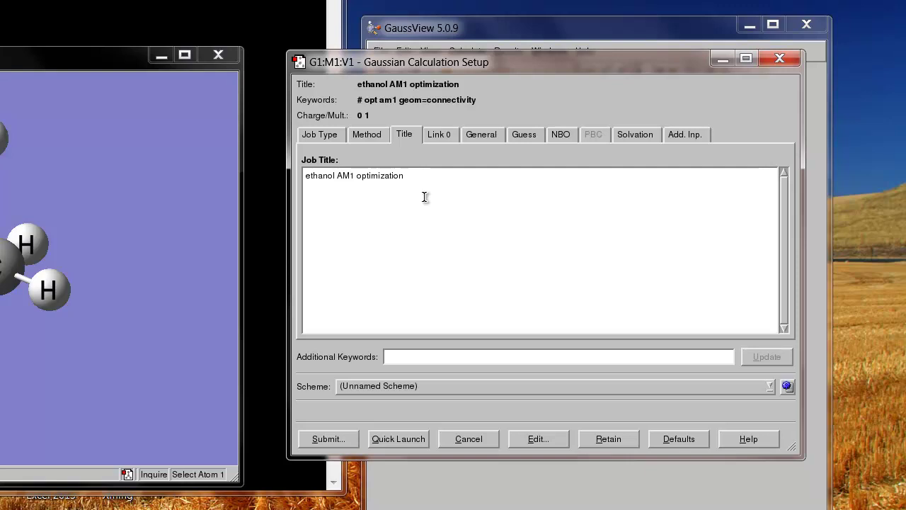
left_click(437, 137)
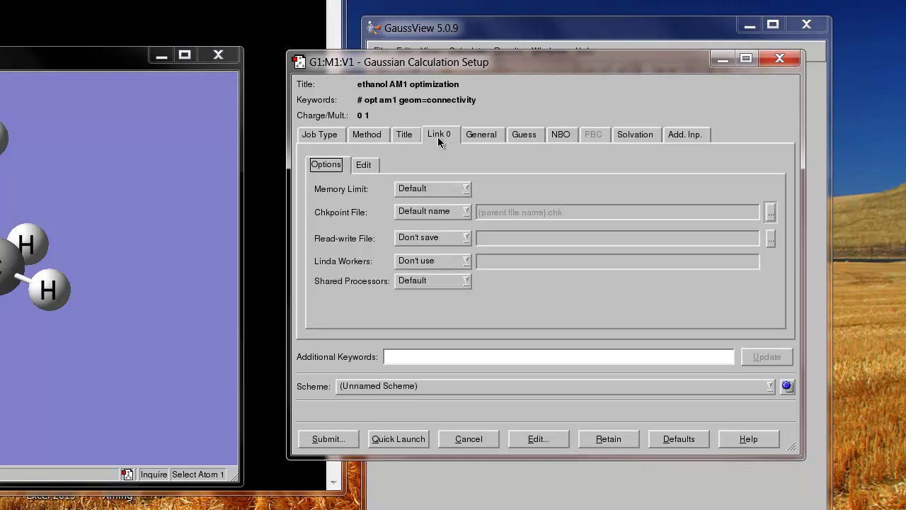
left_click(478, 136)
left_click(525, 139)
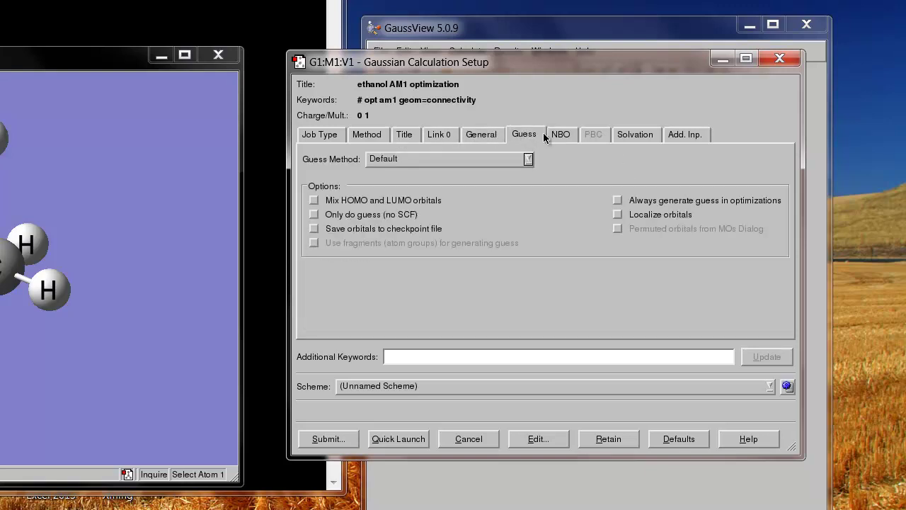
left_click(558, 139)
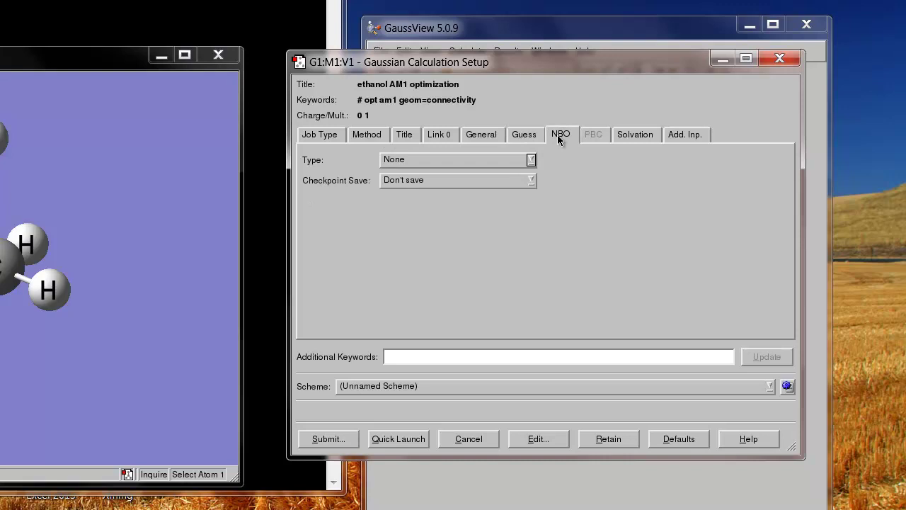
left_click(636, 135)
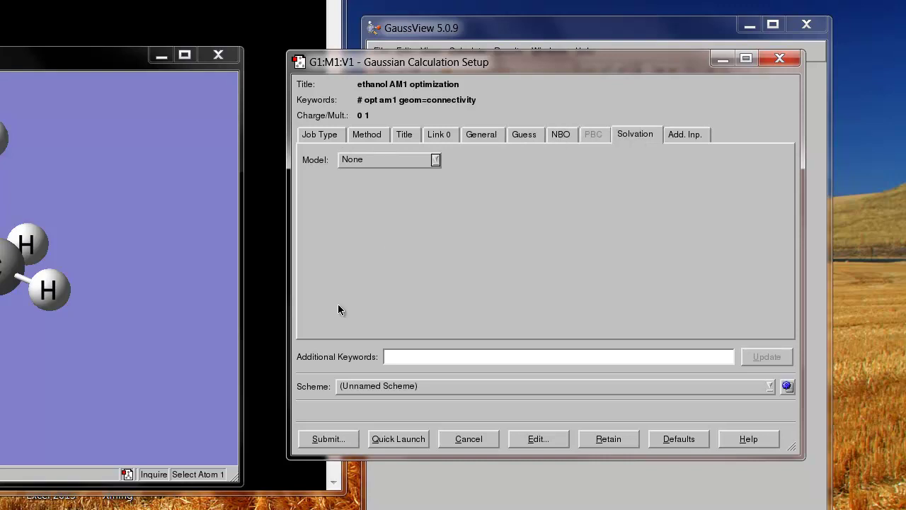
left_click(328, 439)
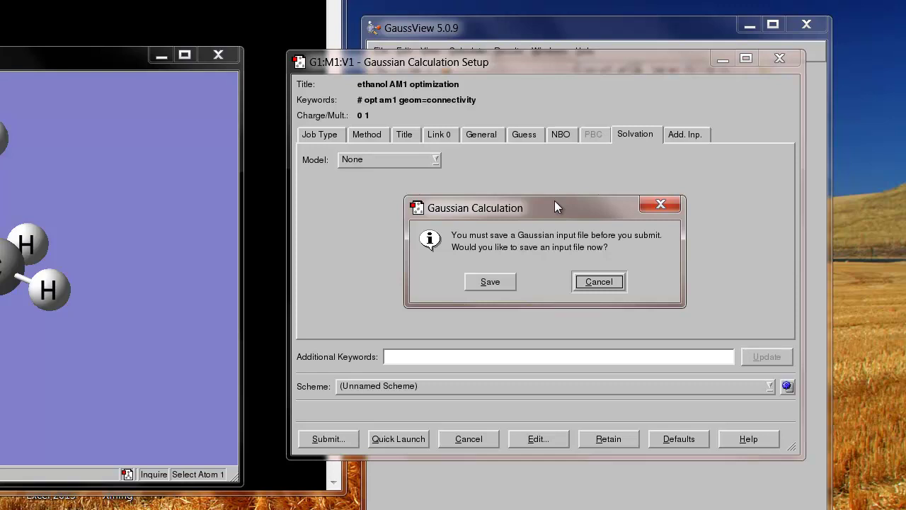
Save the job input as ch3ch2oh in the chem_221 folder.
left_click(498, 282)
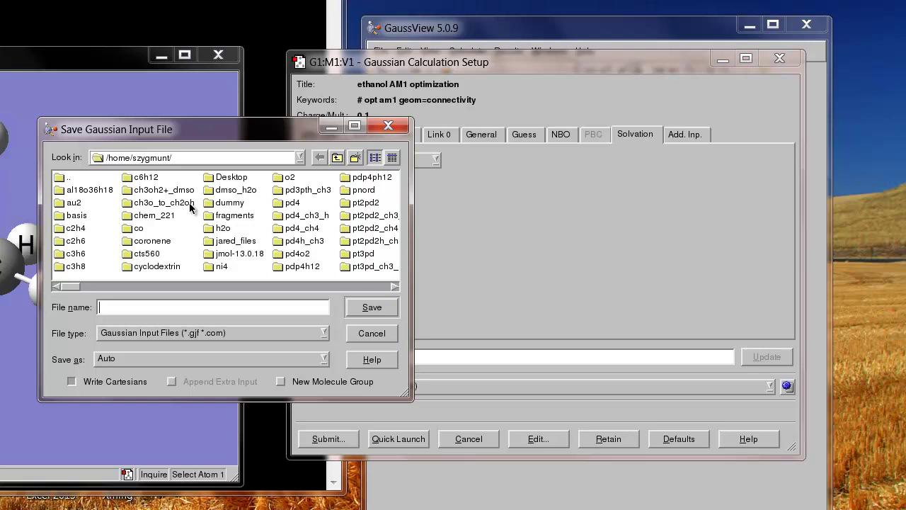
double_click(155, 216)
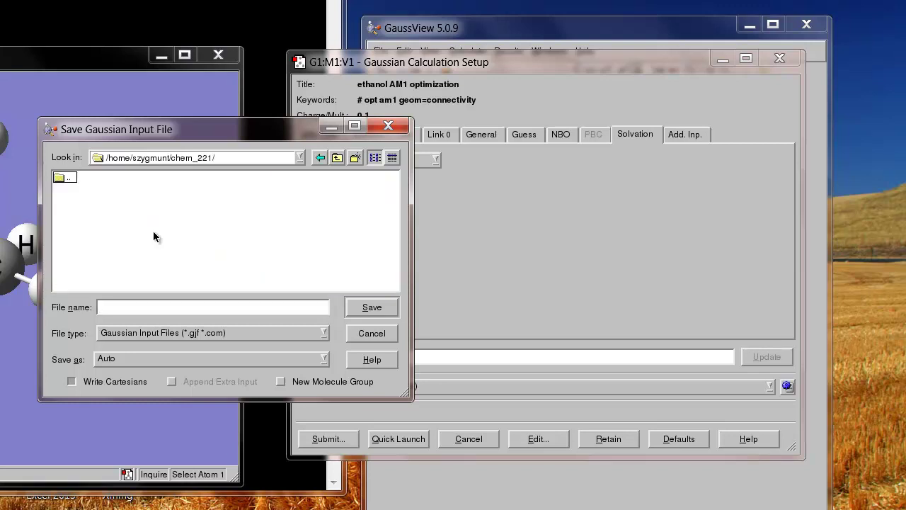
left_click(157, 307)
type("ch3ch2oh")
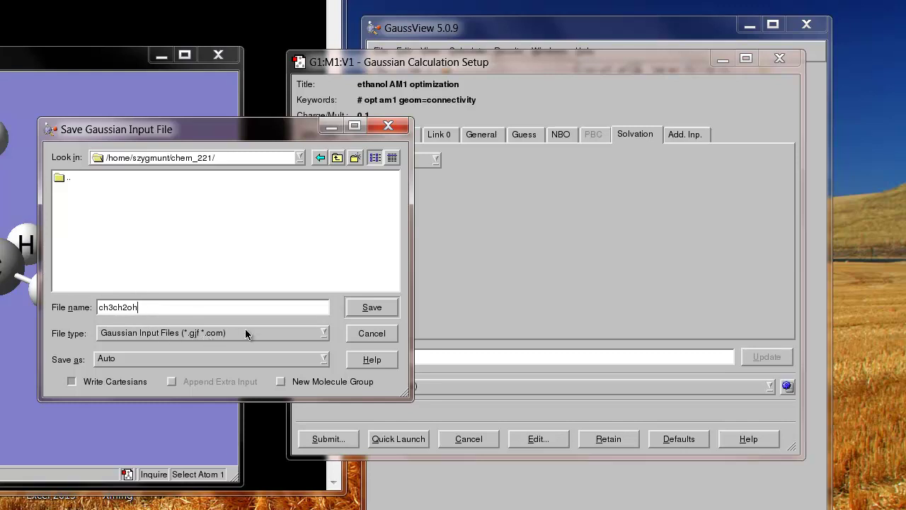
left_click(364, 306)
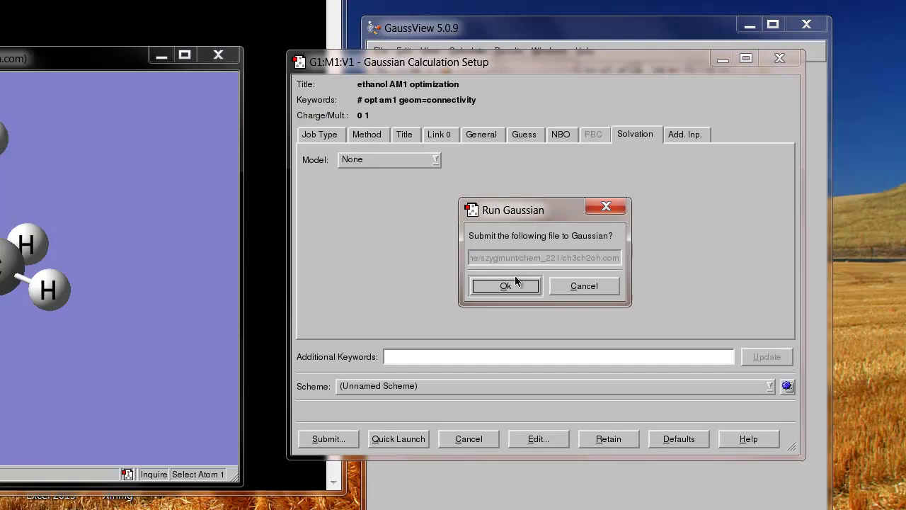
Confirm running ch3ch2oh.com in Gaussian and move the molecule window aside until it completes.
key("Return")
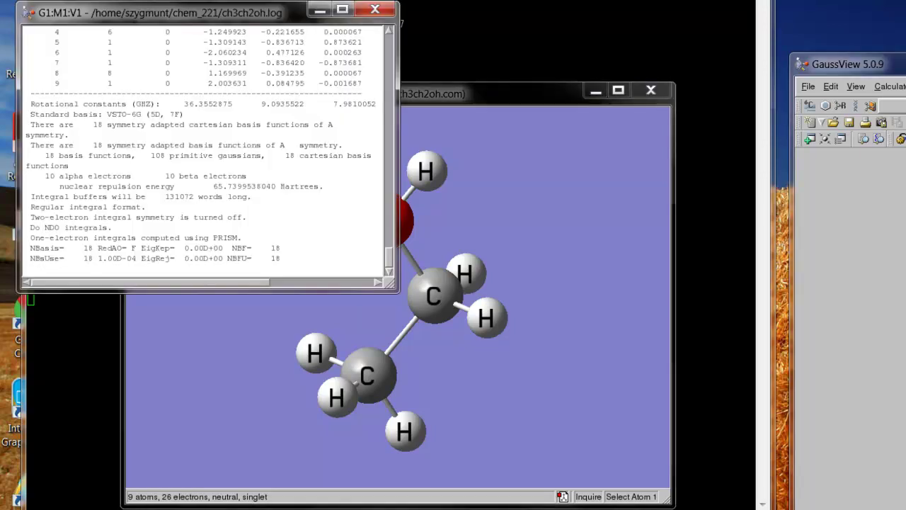
left_click_drag(538, 101, 670, 97)
left_click_drag(614, 70, 662, 68)
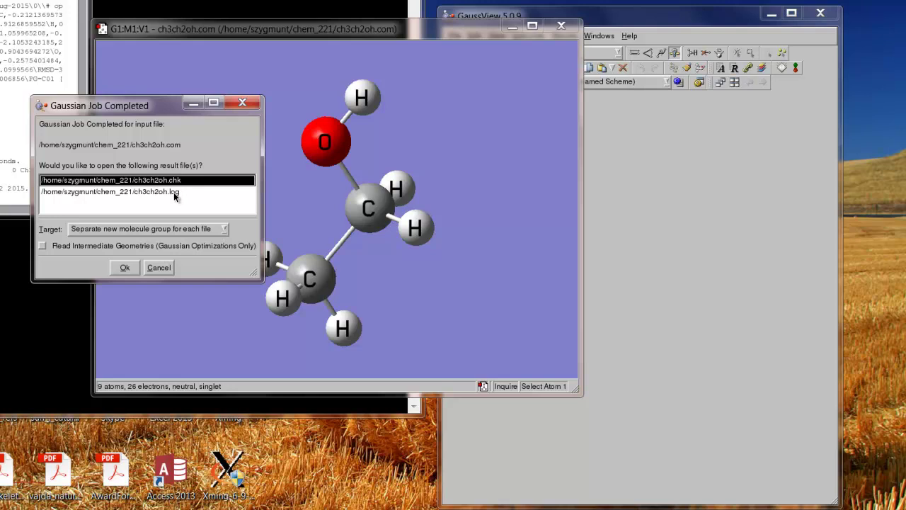
Open ch3ch2oh.log from the Gaussian Job Completed list.
left_click(175, 192)
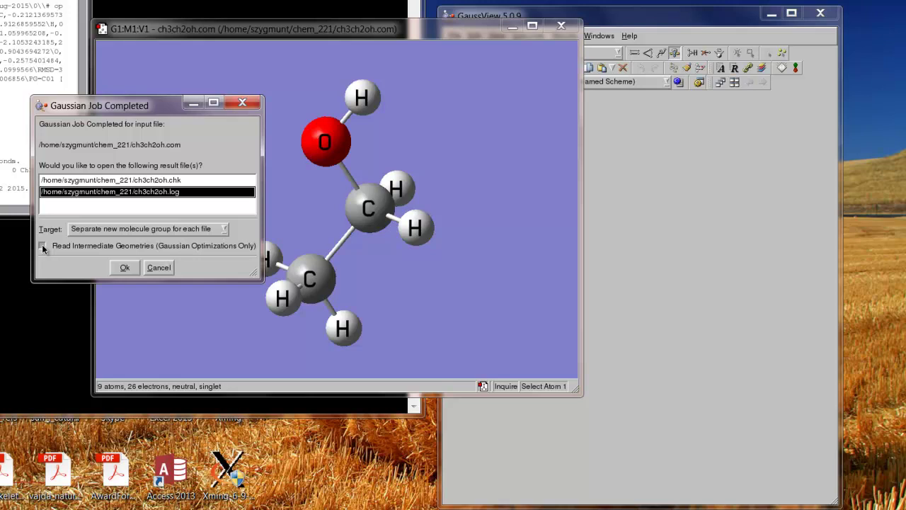
left_click(124, 267)
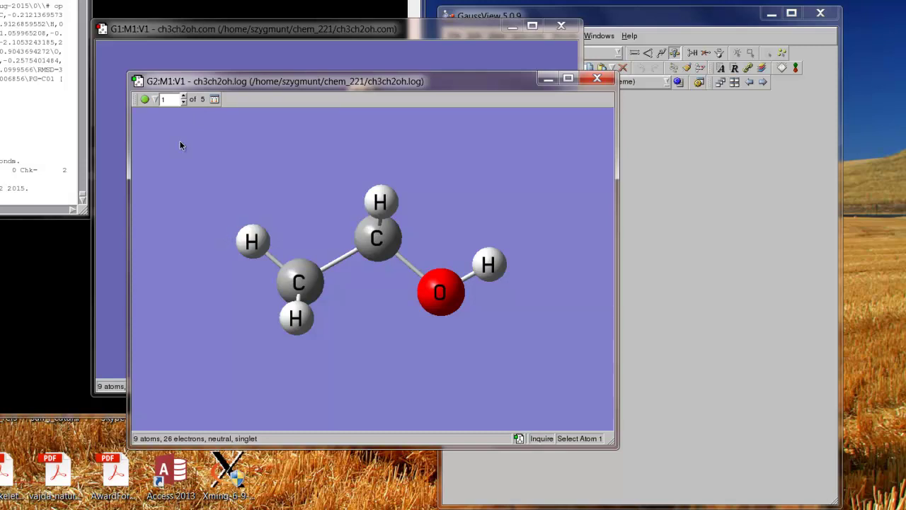
Advance the log's geometry frames from 1 to 5 of 5 to show the final structure.
left_click(183, 97)
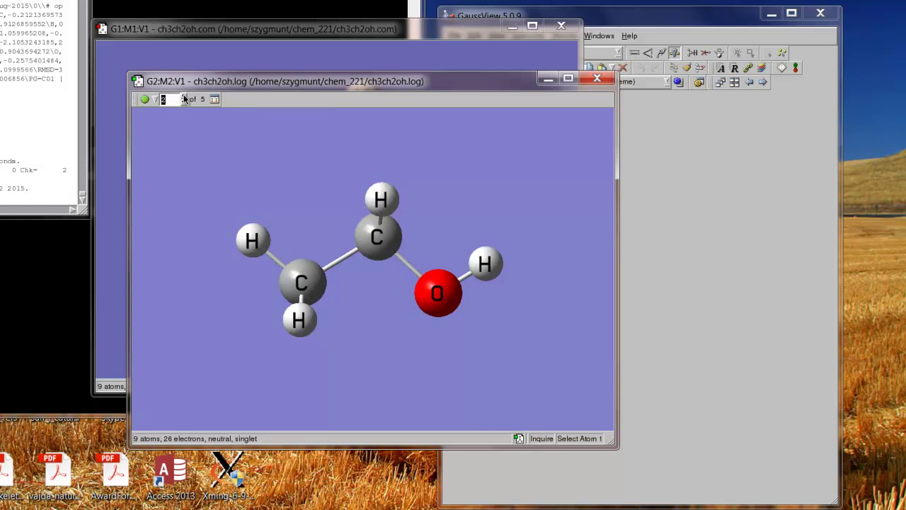
left_click(184, 97)
left_click(183, 97)
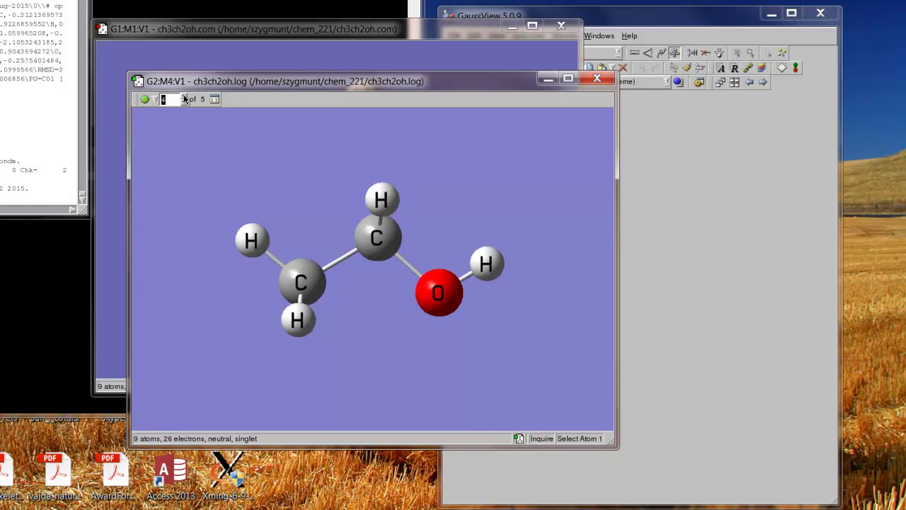
left_click(184, 97)
left_click(666, 15)
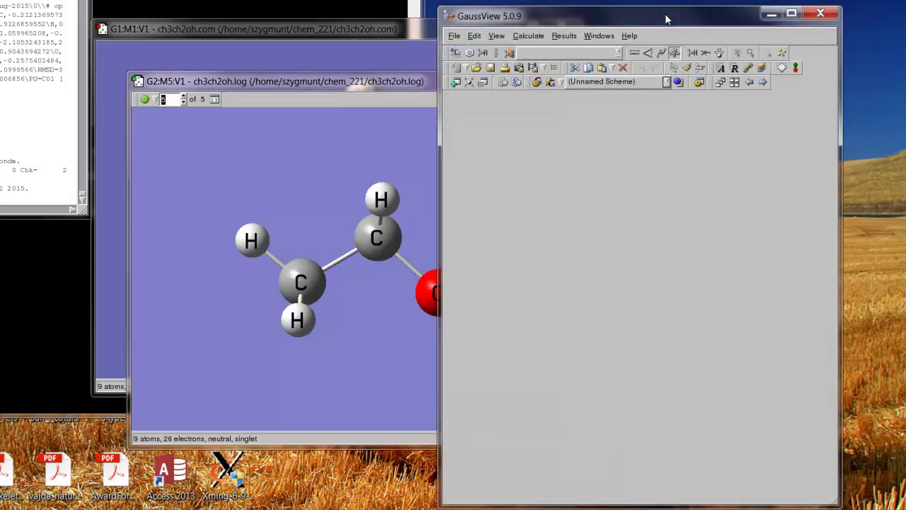
Measure the C4–C1–O8–H9 dihedral of optimized ethanol, reading 179.928°, then shift the log window left.
left_click(674, 54)
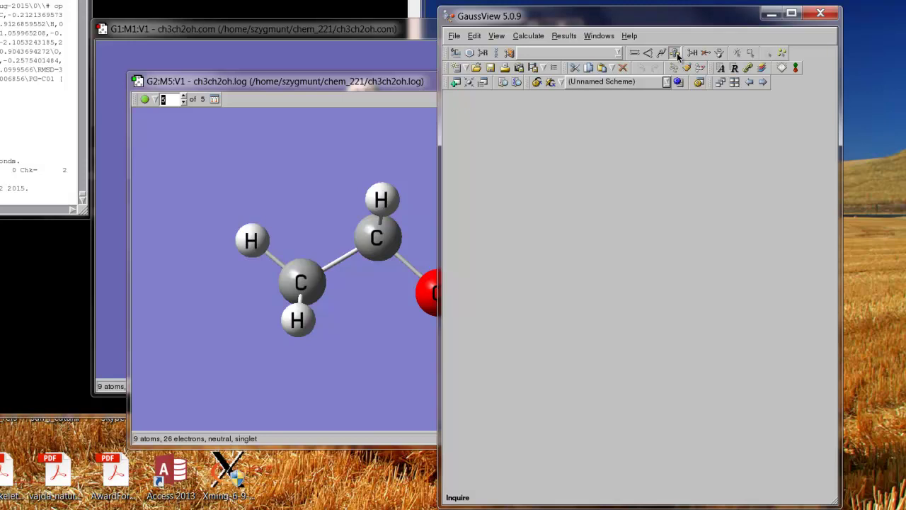
left_click(402, 86)
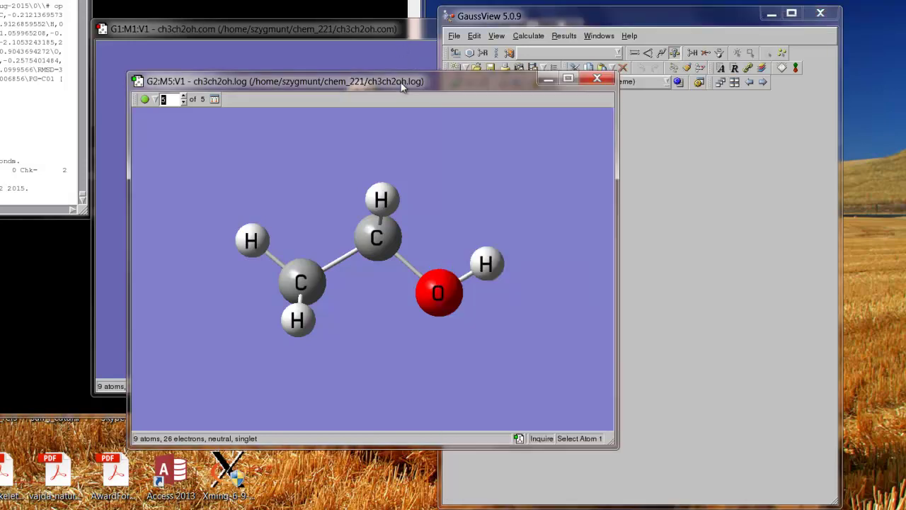
left_click(303, 282)
left_click(376, 236)
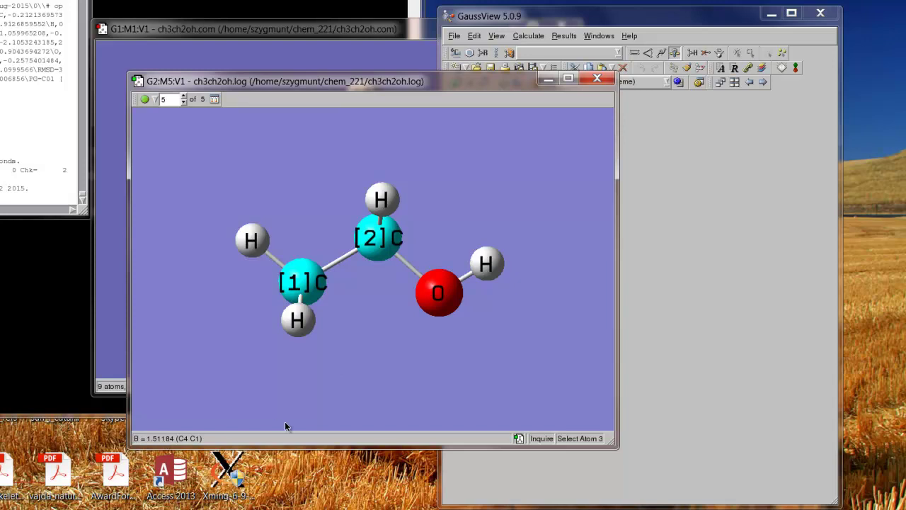
left_click(439, 295)
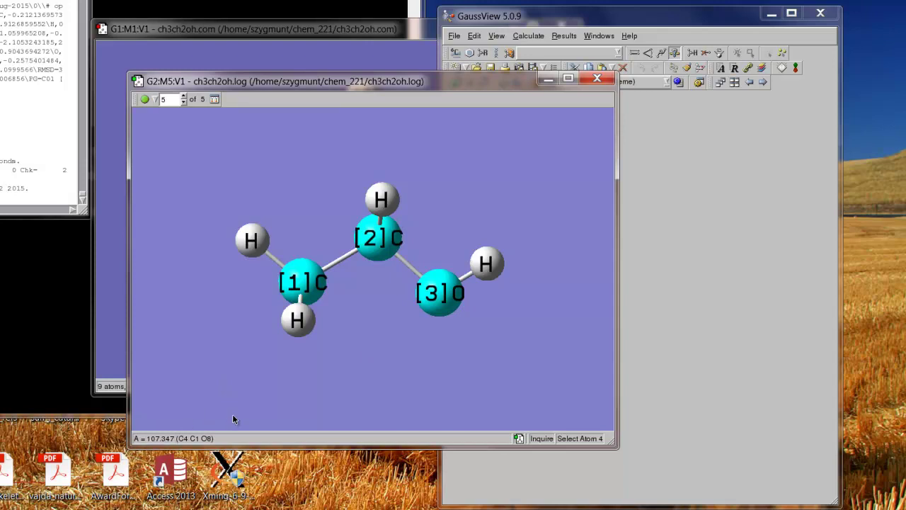
left_click(487, 263)
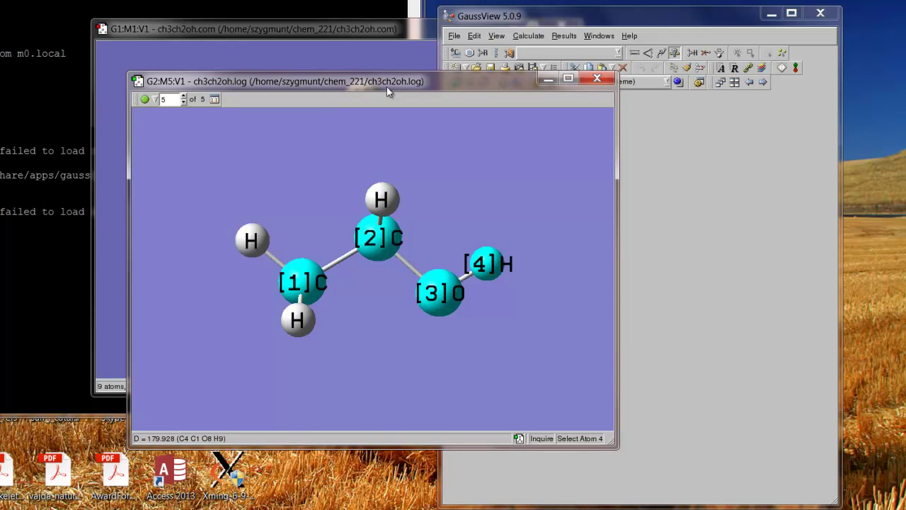
left_click_drag(384, 83, 256, 87)
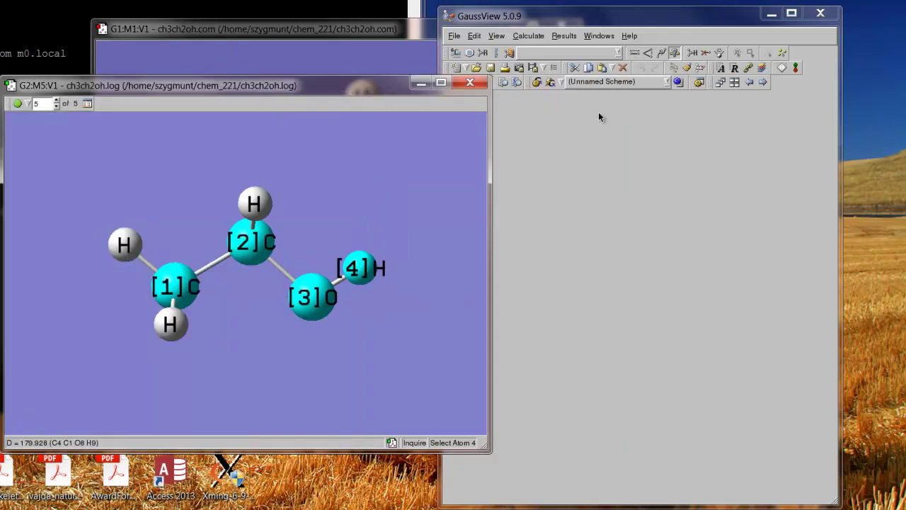
Show the Results Summary: E(RAM1) −0.09995665 a.u., dipole 1.5515 Debye, point group C1.
left_click(570, 37)
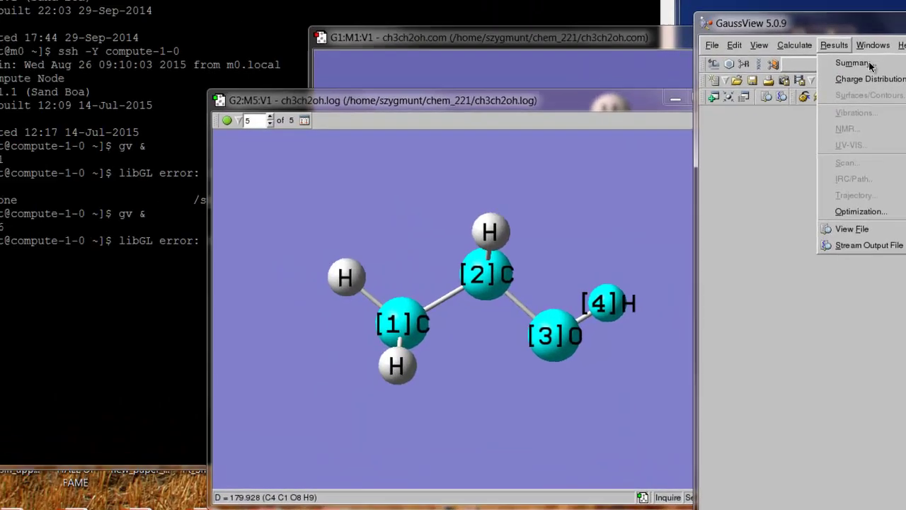
left_click(611, 53)
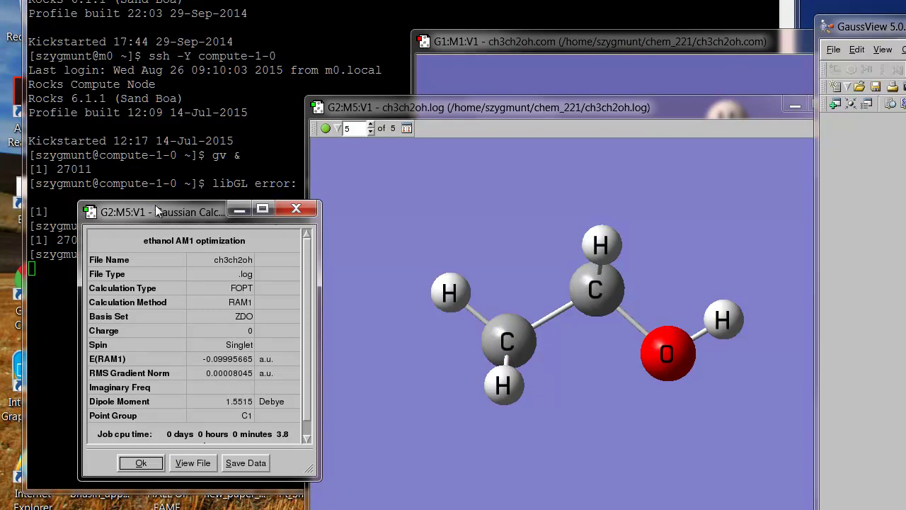
left_click_drag(157, 210, 141, 73)
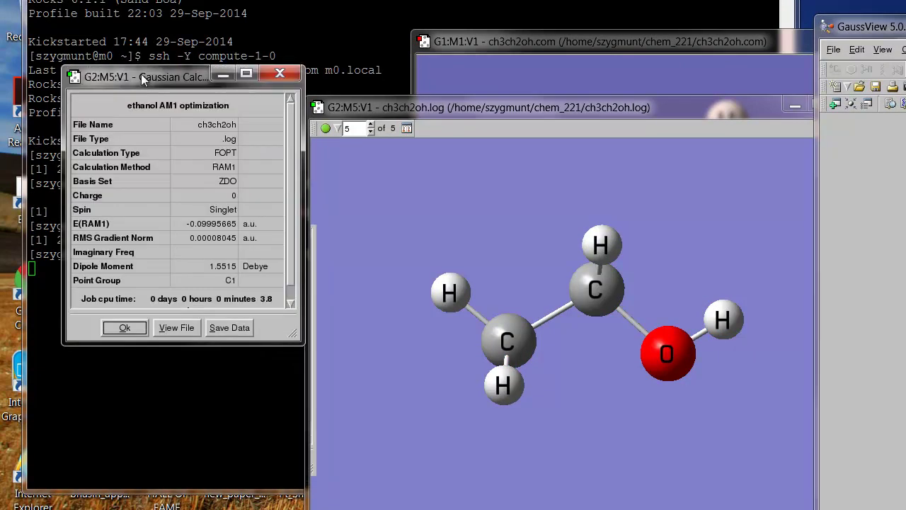